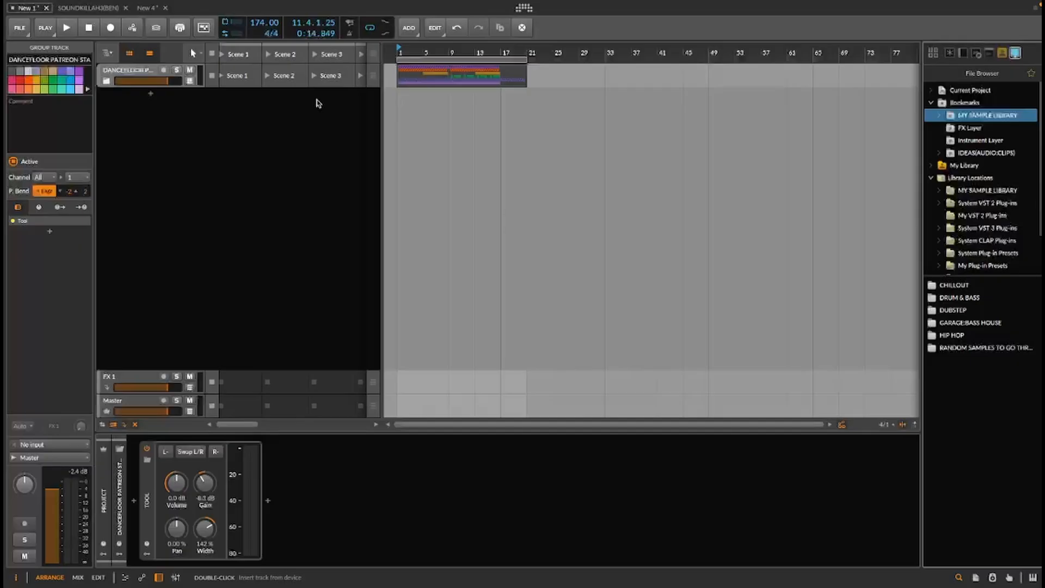
Play back part of the Dancefloor Patreon Starter arrangement and select its group clip
{"action": "key", "text": "space"}
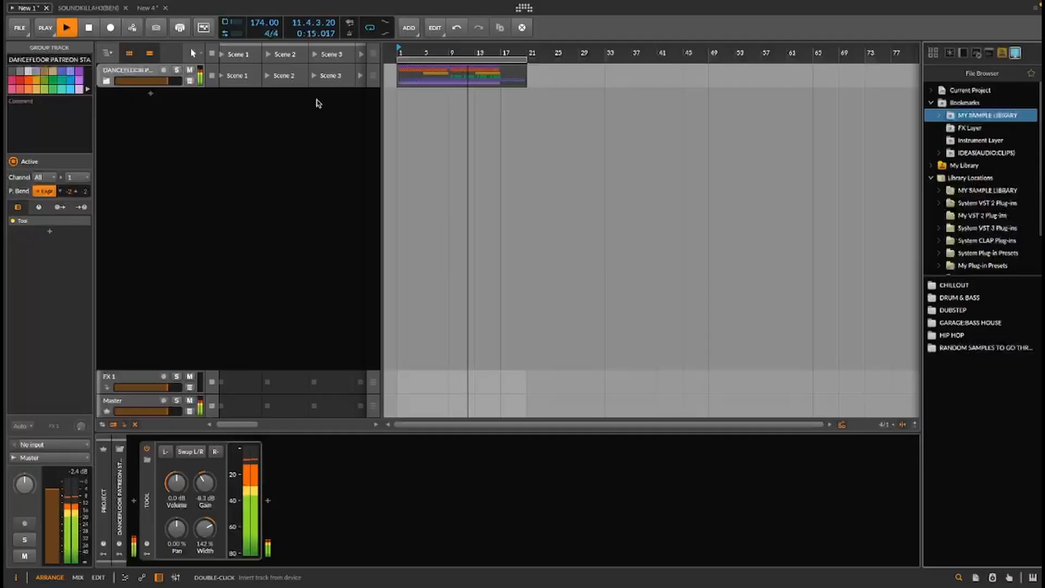
{"action": "key", "text": "space"}
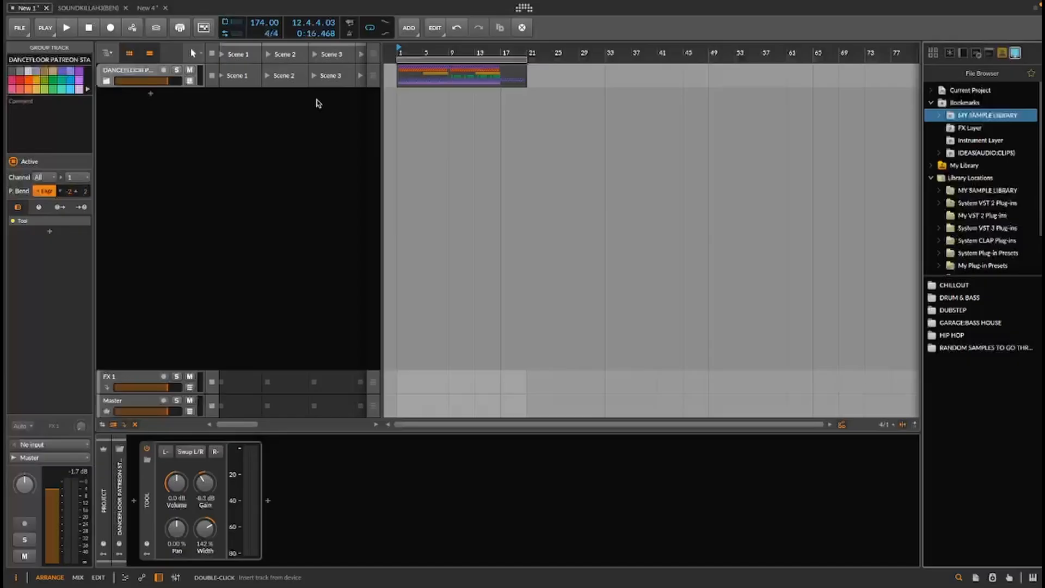
{"action": "left_click", "coordinate": [441, 72]}
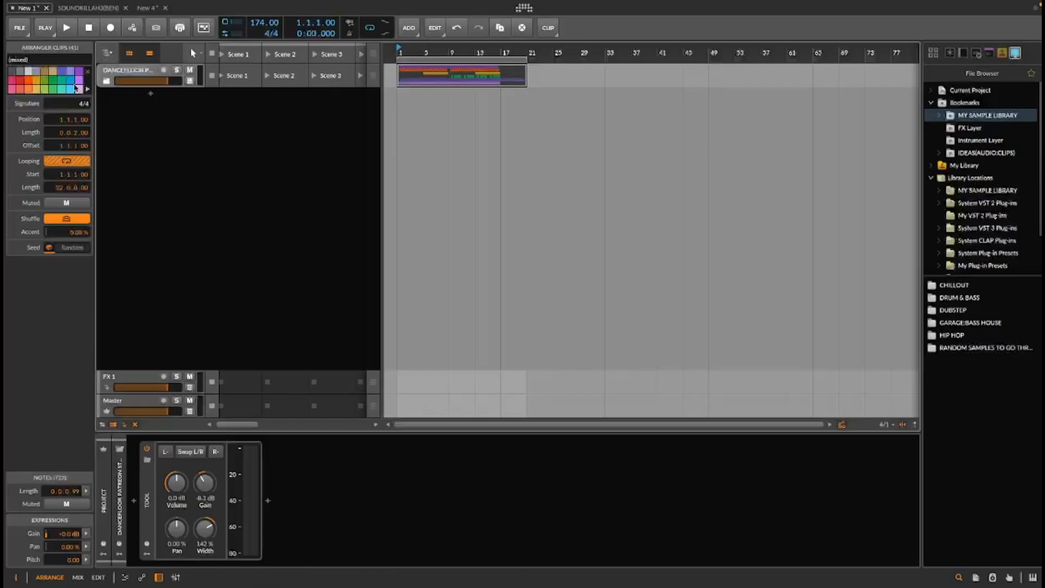
Unfold the main group track and look through the child tracks of the DANCE BEAT and BASSES groups
{"action": "left_click", "coordinate": [107, 81]}
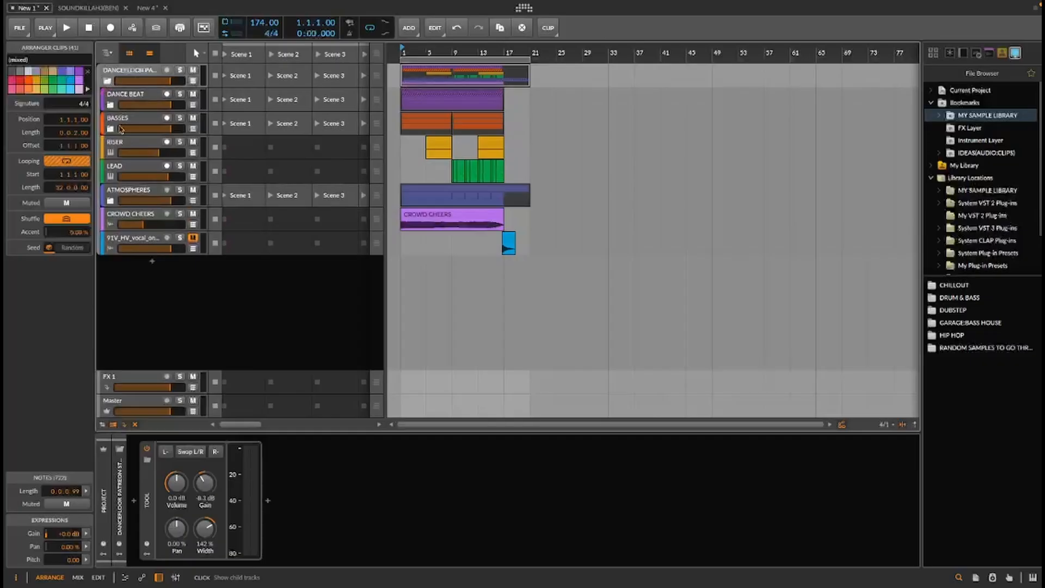
{"action": "left_click", "coordinate": [110, 105]}
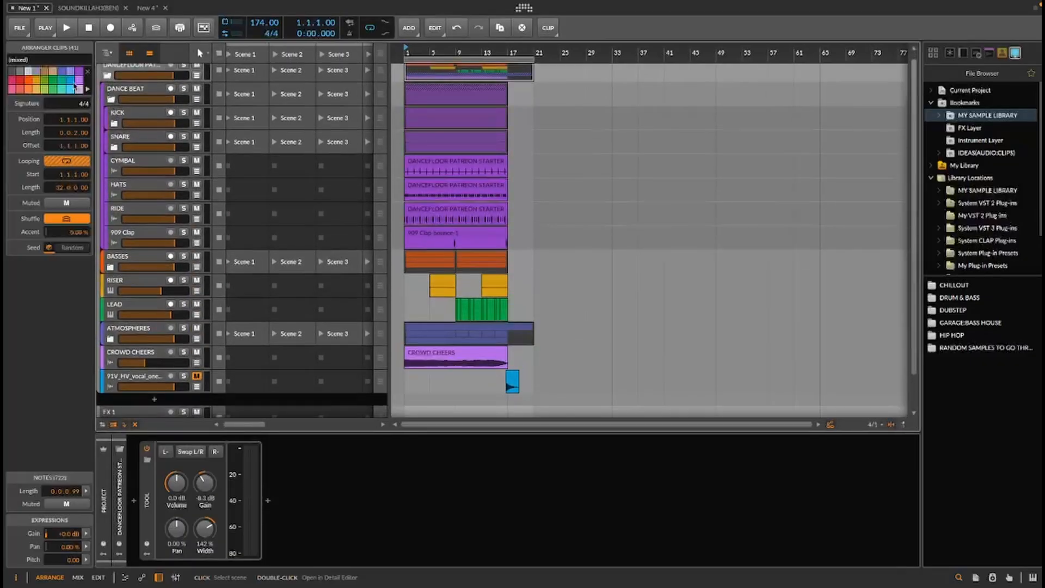
{"action": "left_click", "coordinate": [114, 124]}
{"action": "left_click", "coordinate": [114, 124]}
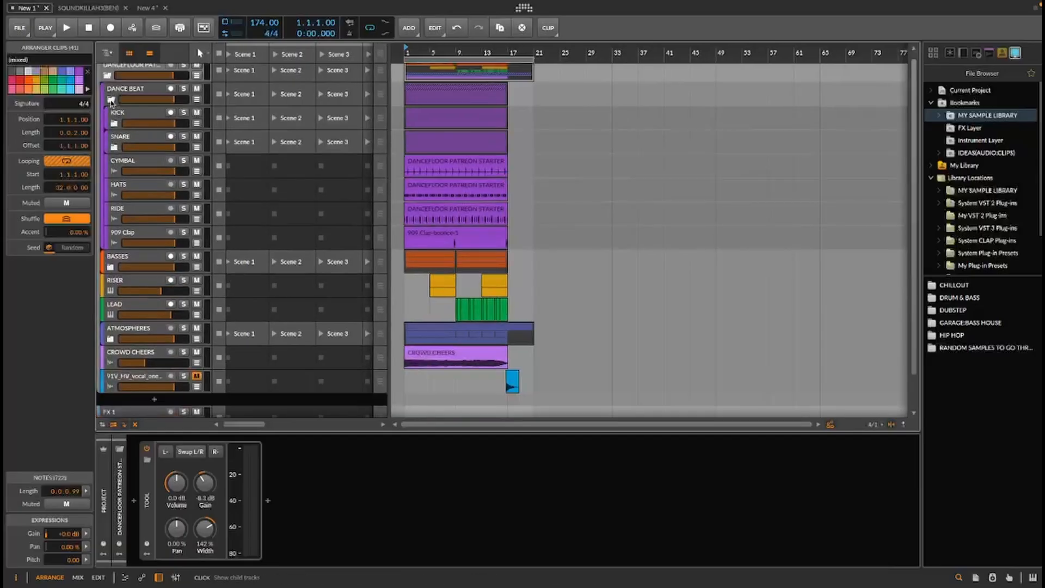
{"action": "left_click", "coordinate": [111, 100]}
{"action": "left_click", "coordinate": [111, 130]}
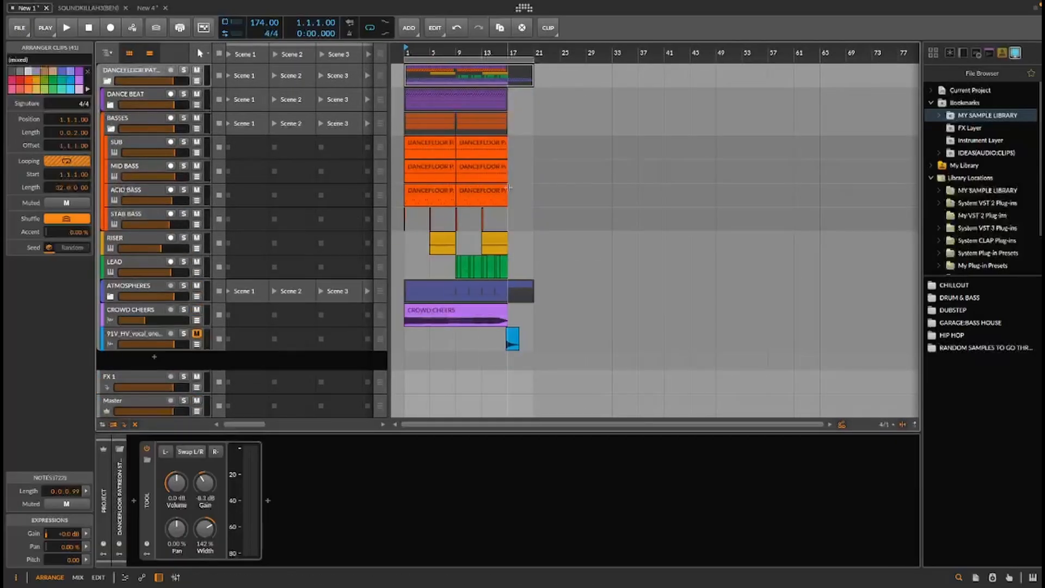
{"action": "left_click", "coordinate": [110, 129]}
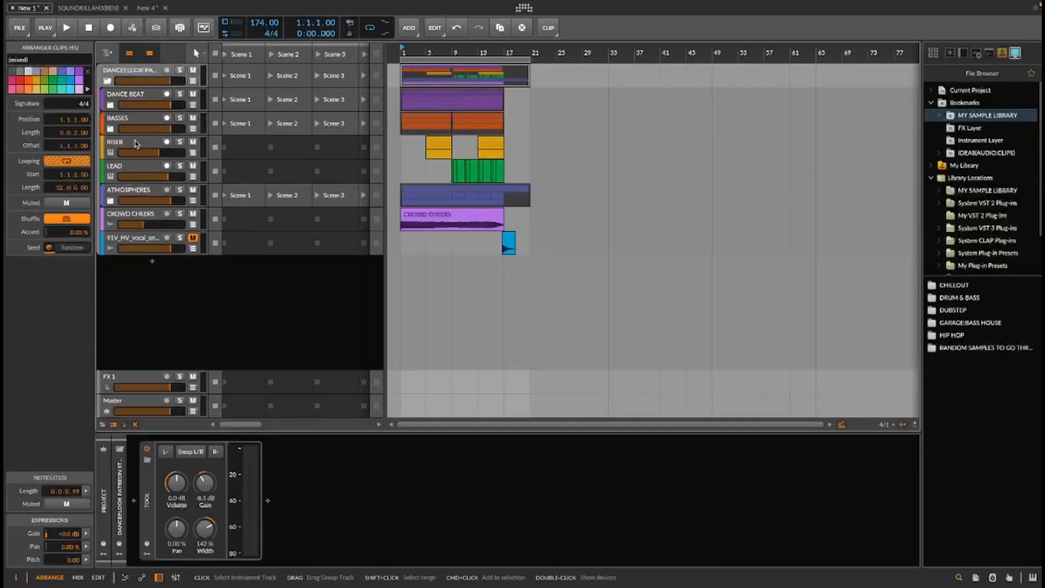
Select the LEAD and ATMOSPHERES tracks and look through the child tracks of the ATMOSPHERES group
{"action": "left_click", "coordinate": [131, 169]}
{"action": "left_click", "coordinate": [145, 191]}
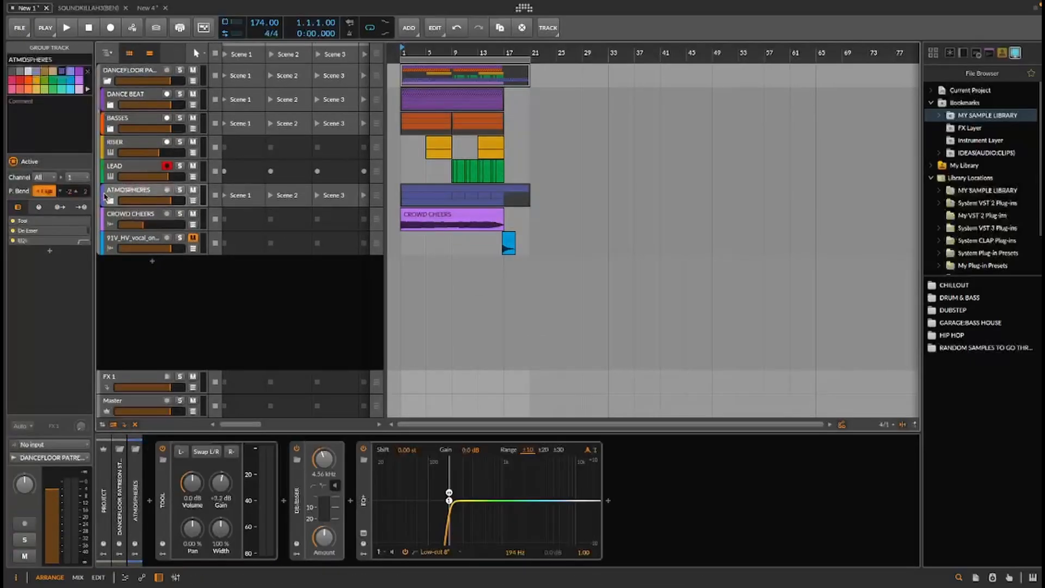
{"action": "left_click", "coordinate": [111, 201]}
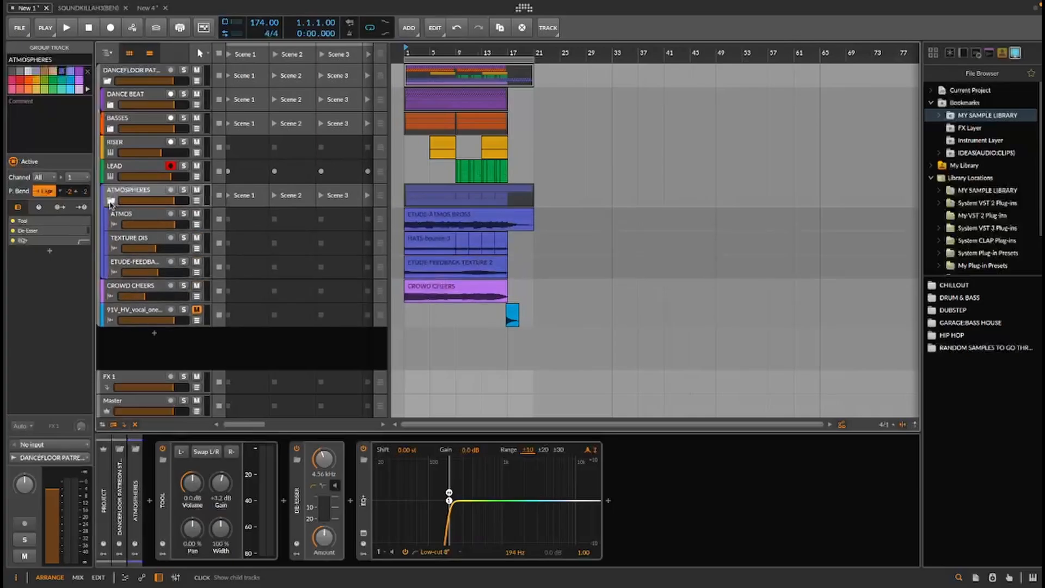
{"action": "left_click", "coordinate": [111, 201]}
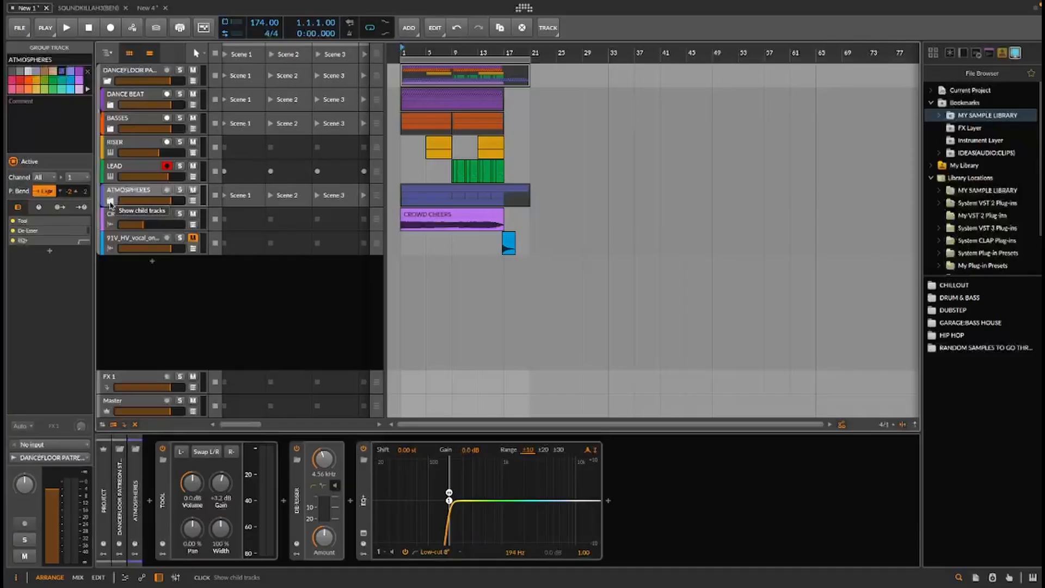
Solo the RISER track and audition its first riser clip starting at bar 5
{"action": "left_click", "coordinate": [143, 145]}
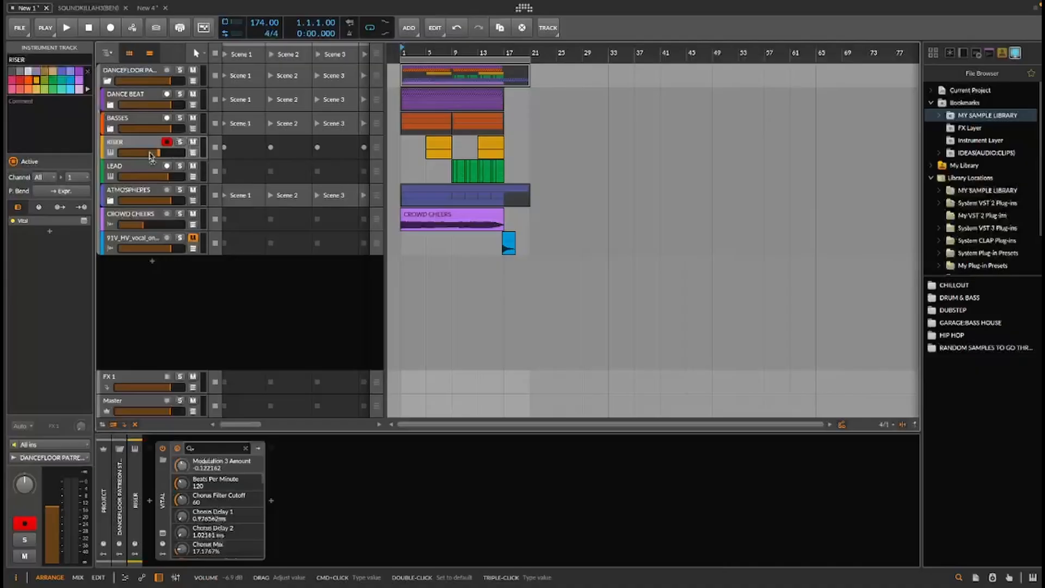
{"action": "left_click", "coordinate": [438, 146]}
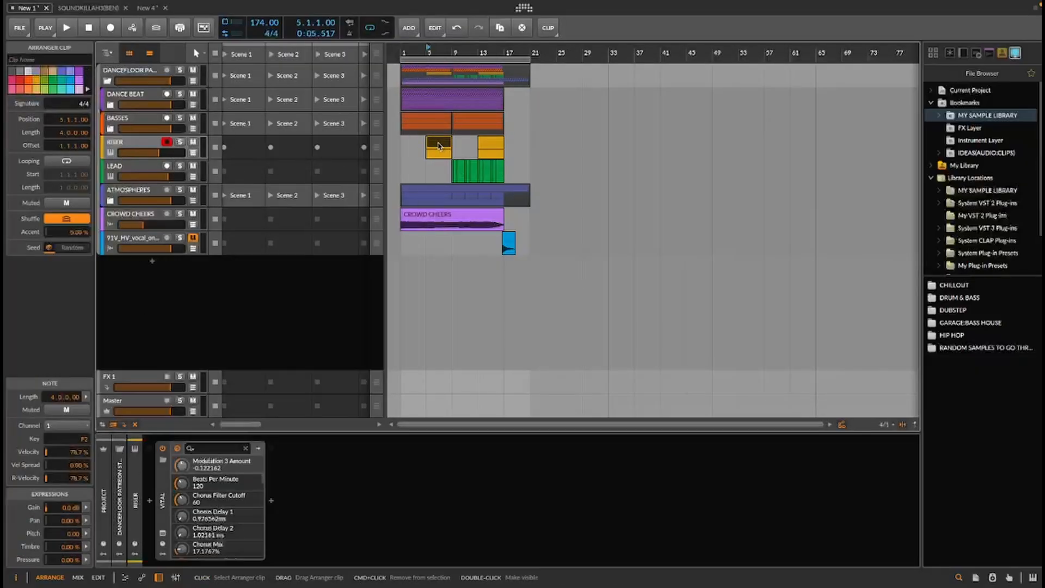
{"action": "key", "text": "space"}
{"action": "key", "text": "space"}
{"action": "left_click", "coordinate": [180, 142]}
{"action": "key", "text": "space"}
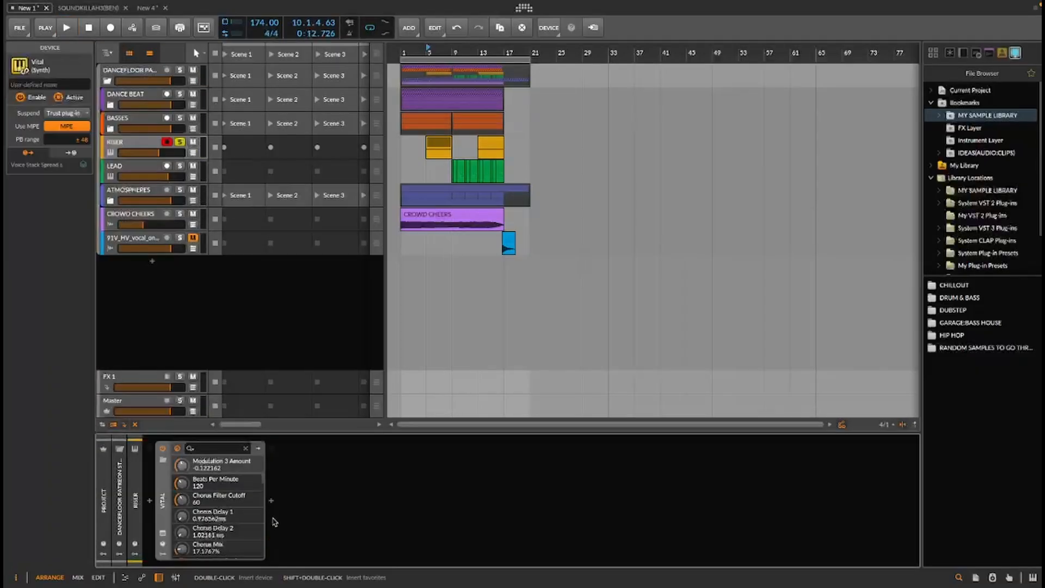
Insert the Temperance Lite reverb after Vital on the RISER track and load its Ghostly Callback preset
{"action": "double_click", "coordinate": [274, 522]}
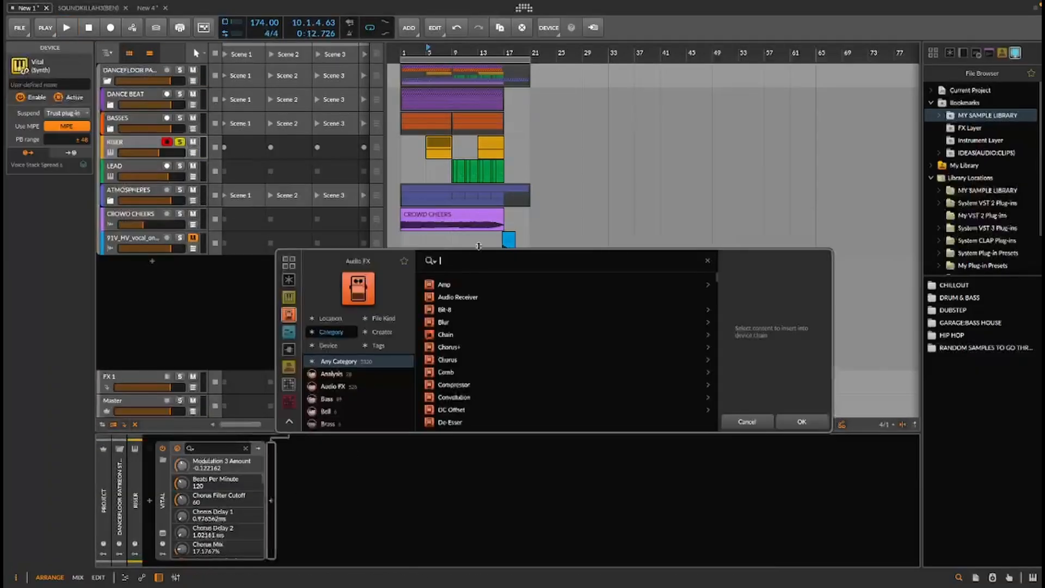
{"action": "type", "text": "te"}
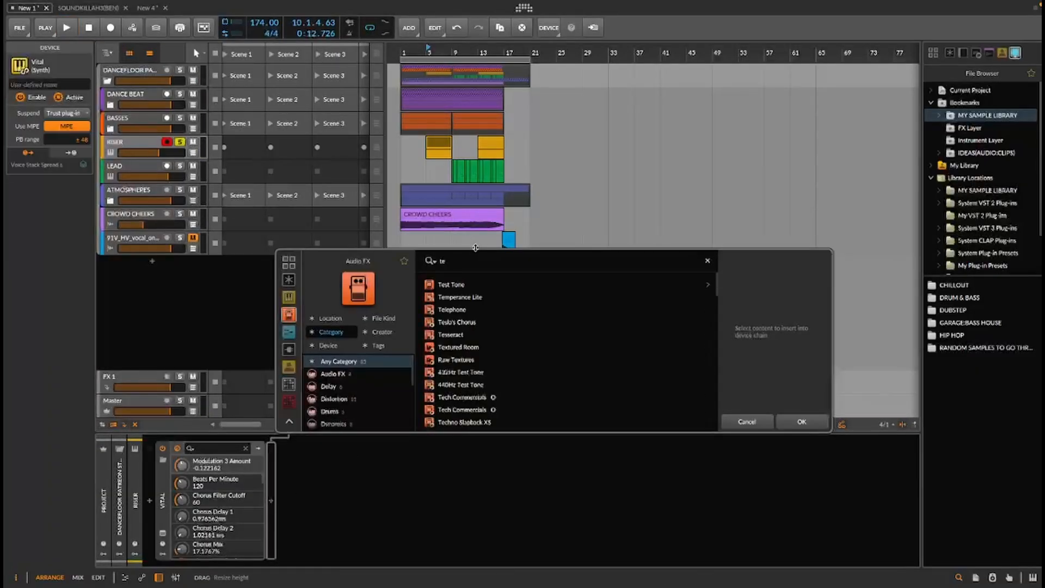
{"action": "left_click", "coordinate": [470, 298]}
{"action": "left_click", "coordinate": [802, 424]}
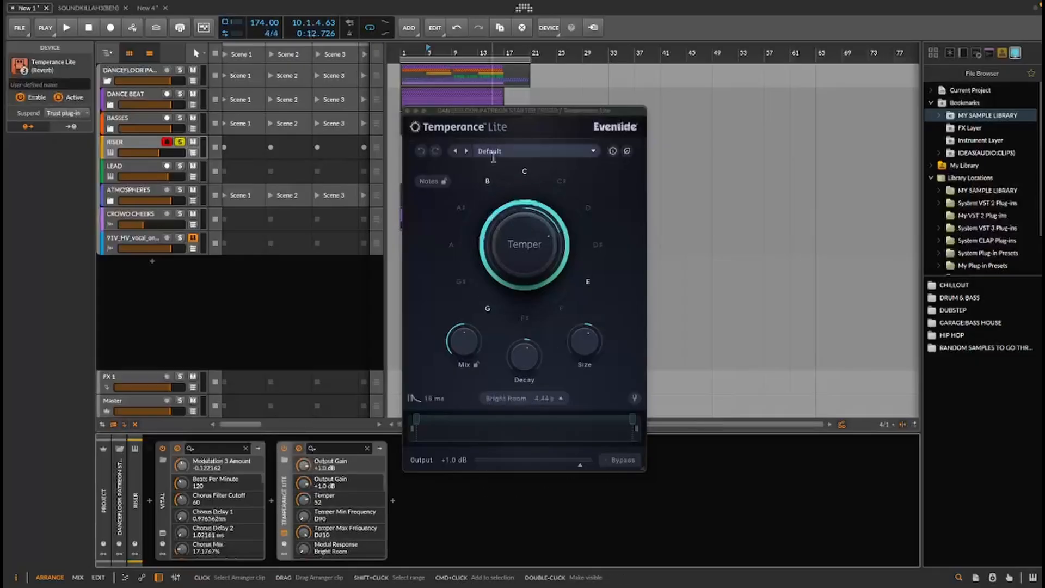
{"action": "left_click", "coordinate": [590, 151]}
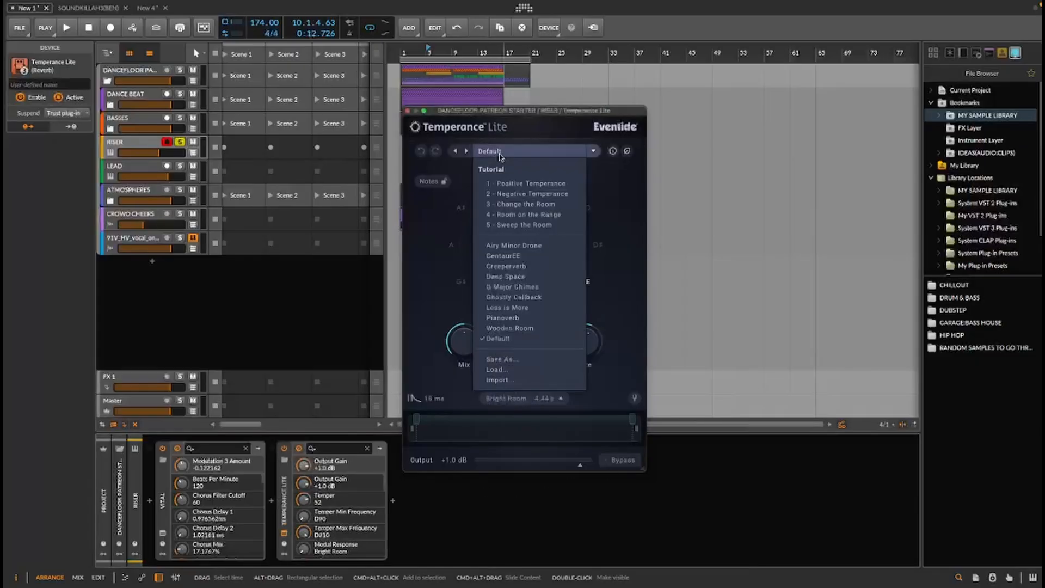
{"action": "left_click", "coordinate": [509, 299]}
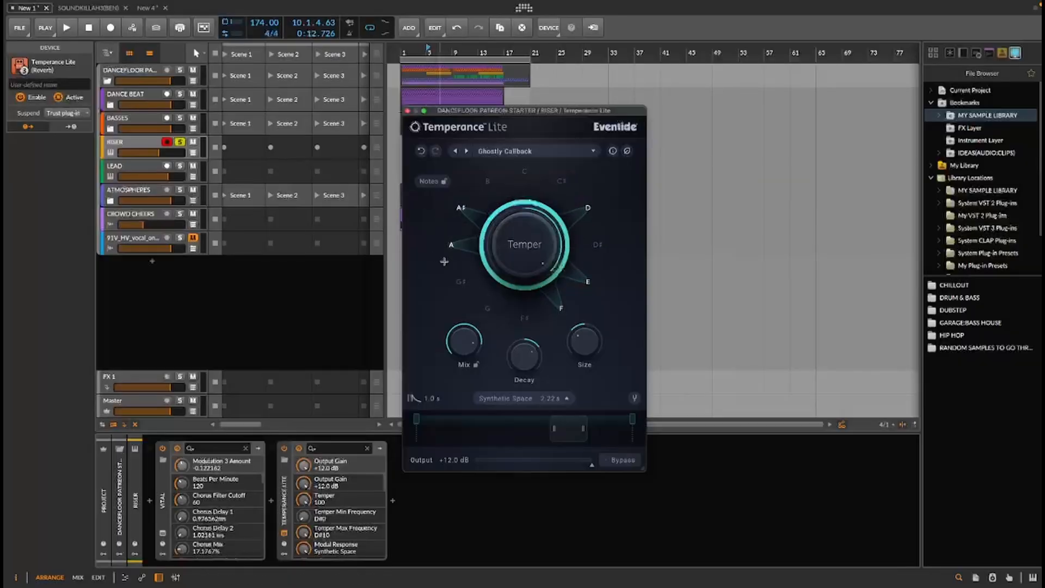
Try excluding note A and including note G# in the reverb's tempered notes, and revert both
{"action": "left_click", "coordinate": [451, 246]}
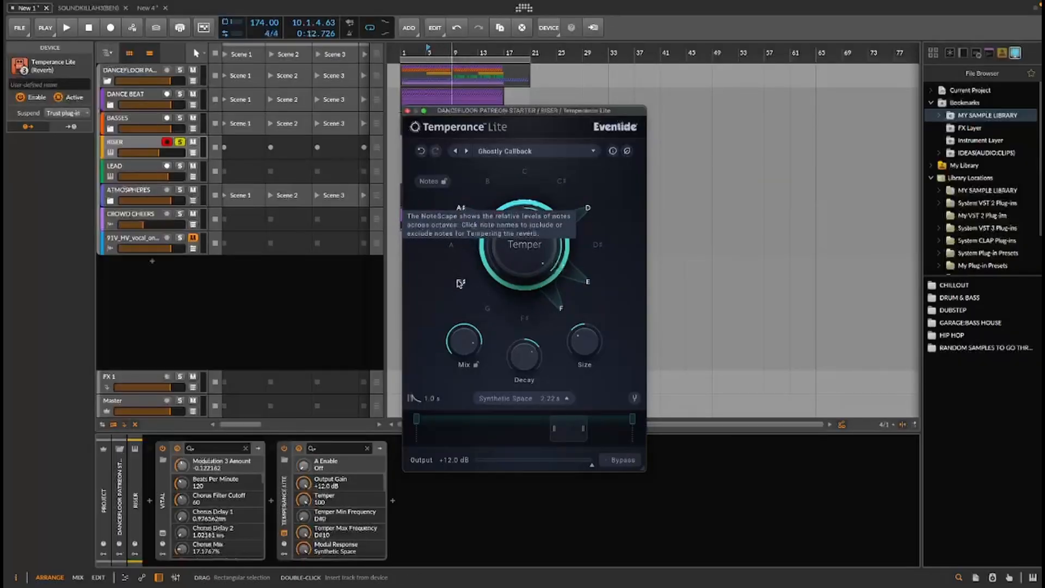
{"action": "left_click", "coordinate": [460, 282]}
{"action": "left_click", "coordinate": [460, 282]}
{"action": "left_click", "coordinate": [451, 245]}
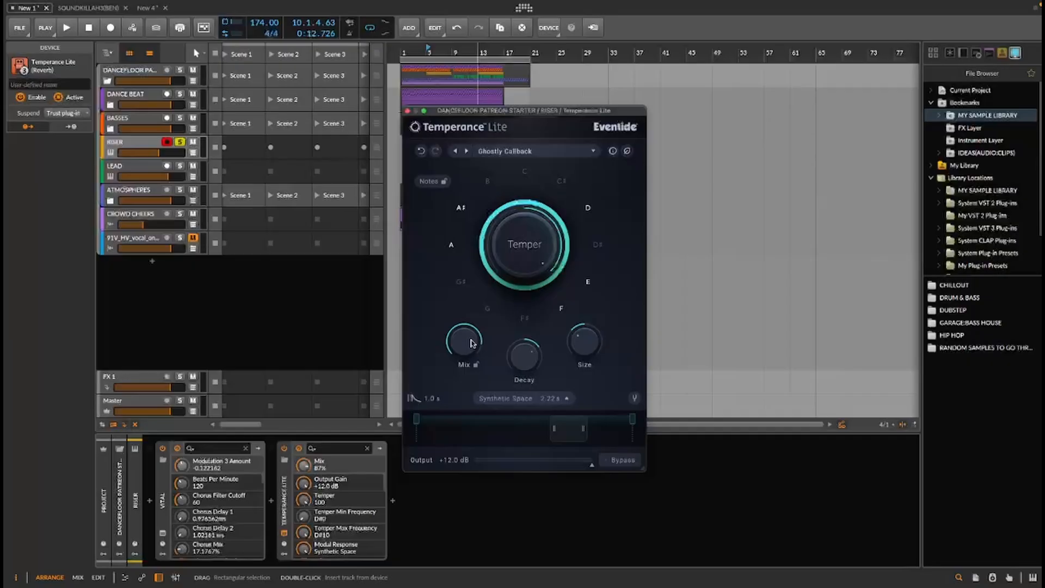
Audition the riser with the reverb's Mix at 53%, and raise the Mix to 100%
{"action": "key", "text": "space"}
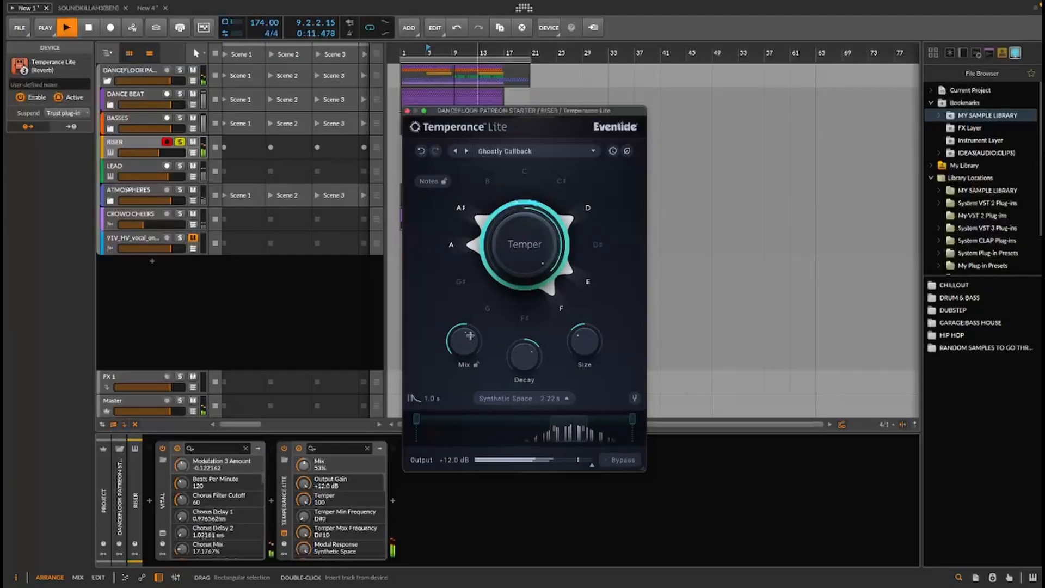
{"action": "key", "text": "space"}
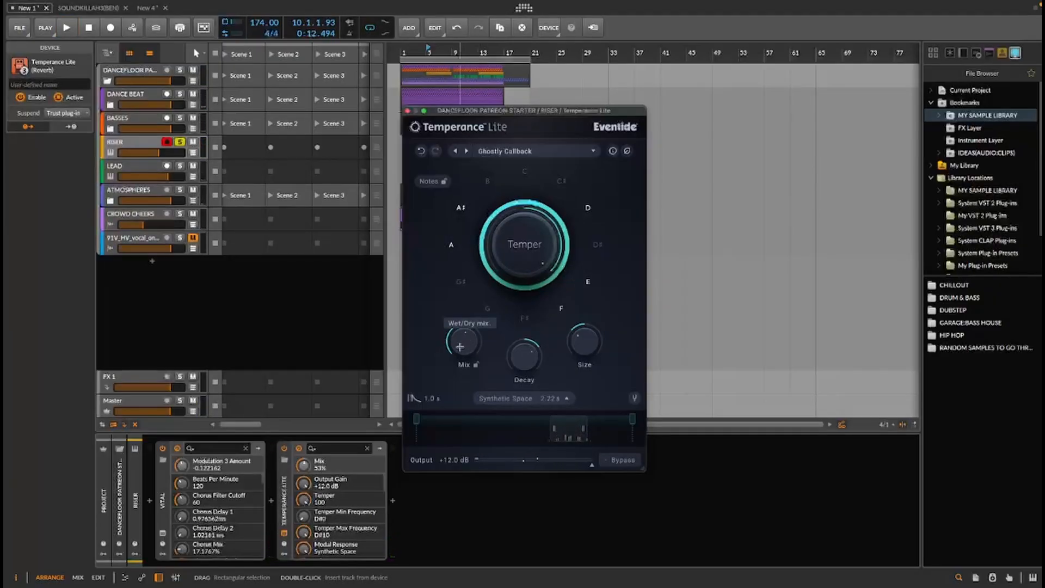
{"action": "left_click_drag", "start_coordinate": [472, 348], "coordinate": [543, 44]}
{"action": "left_click", "coordinate": [575, 4]}
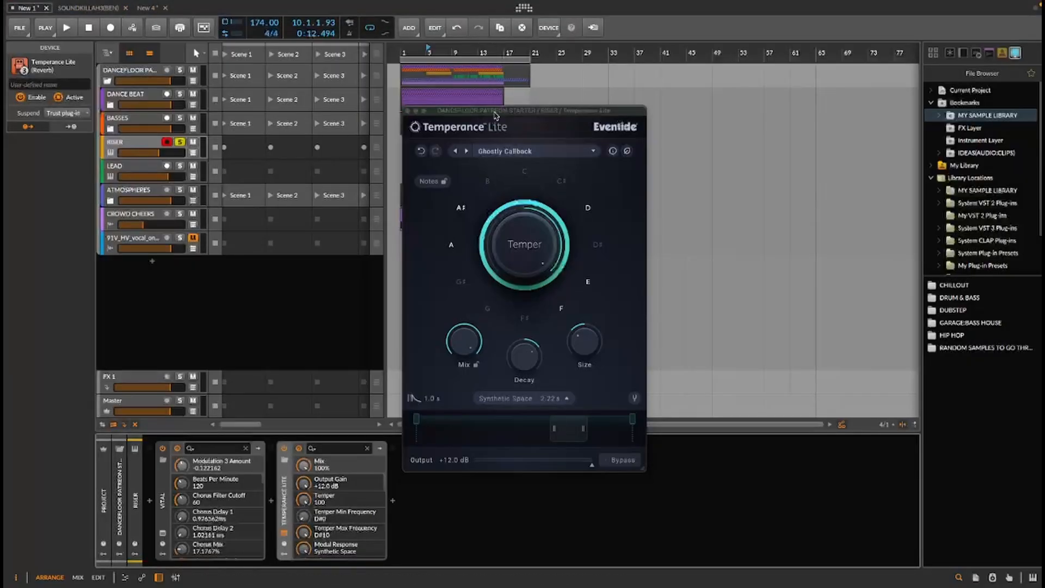
Move the reverb window off the riser clips and audition the first riser clip fully wet
{"action": "left_click_drag", "start_coordinate": [495, 113], "coordinate": [598, 103]}
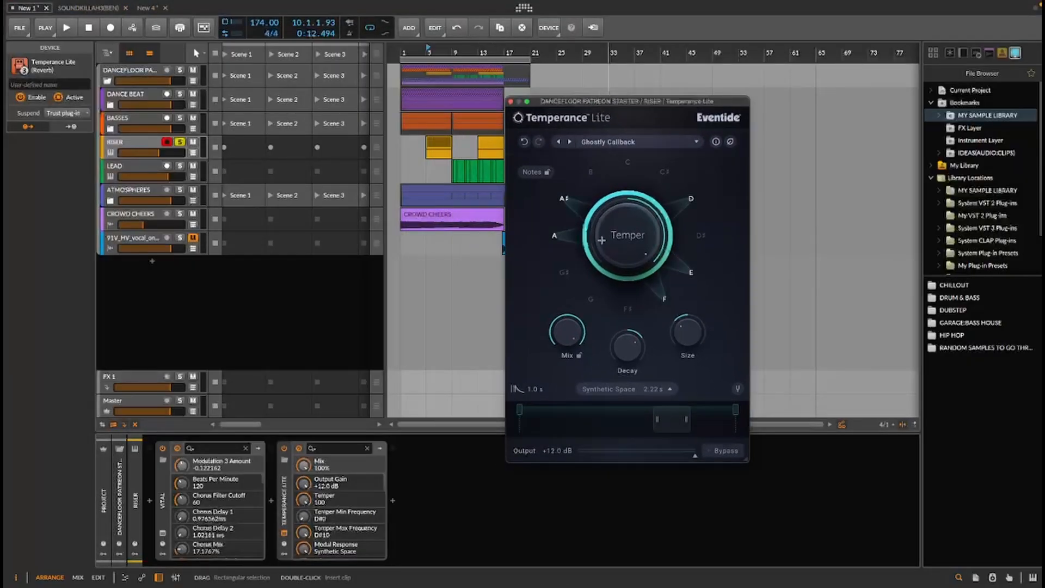
{"action": "left_click", "coordinate": [435, 141]}
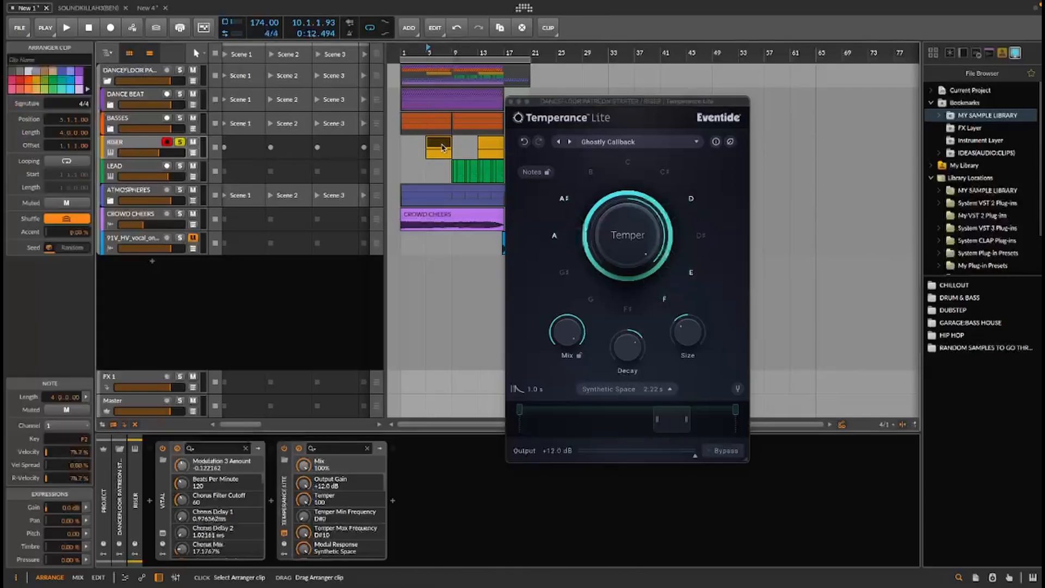
{"action": "key", "text": "space"}
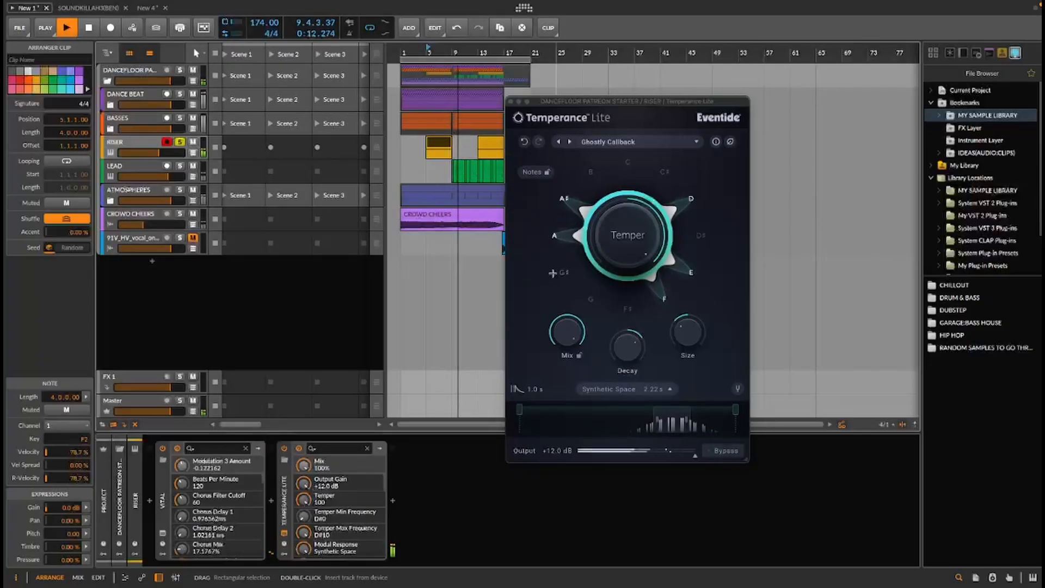
{"action": "key", "text": "space"}
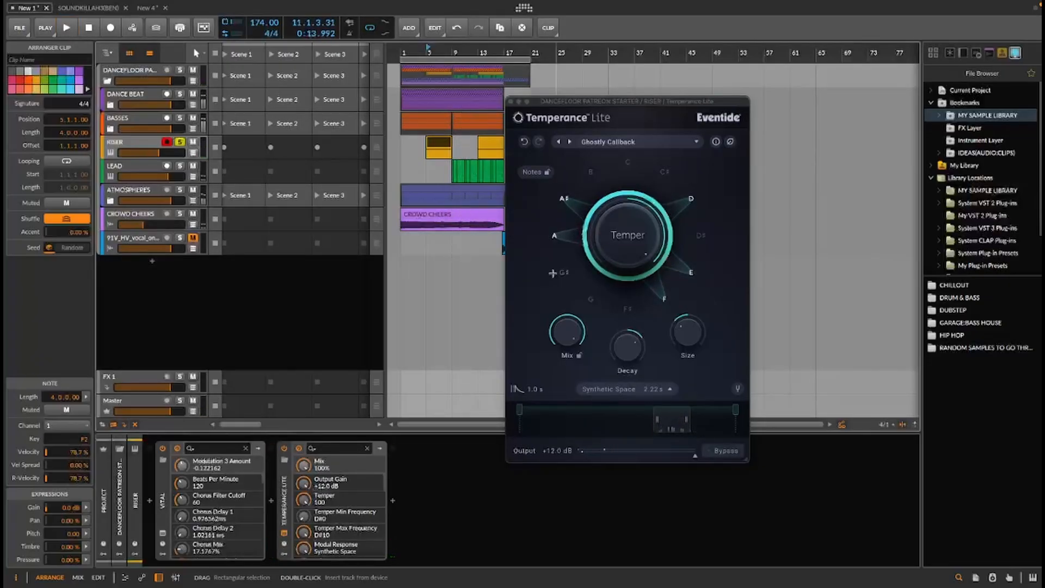
Bounce the RISER track's time range from 5.1.1.00 to 11.1.1.00 to a new audio track, including the reverb tail
{"action": "left_click_drag", "start_coordinate": [555, 101], "coordinate": [671, 129]}
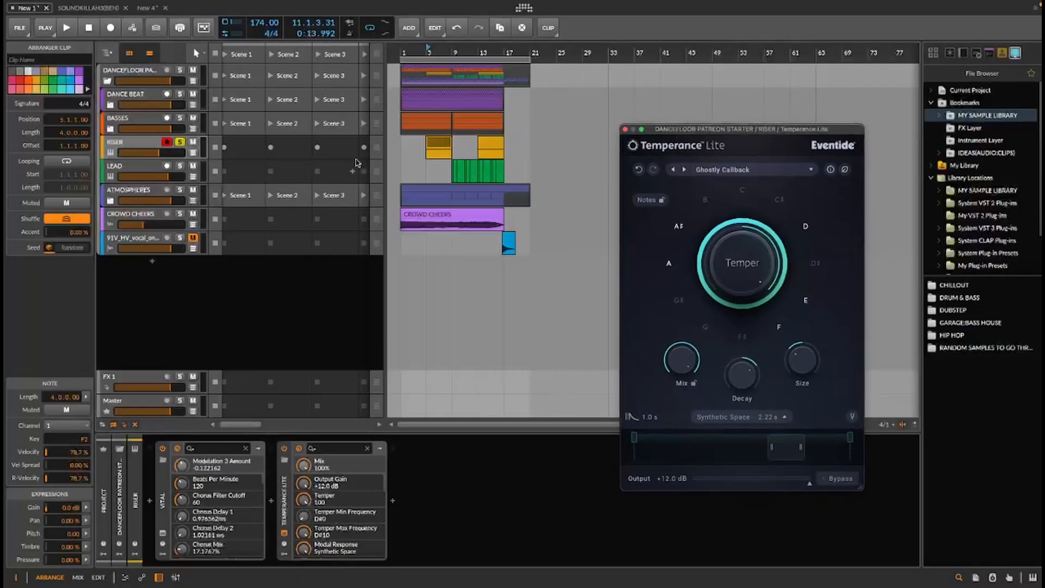
{"action": "left_click_drag", "start_coordinate": [455, 53], "coordinate": [526, 144]}
{"action": "left_click_drag", "start_coordinate": [683, 129], "coordinate": [757, 256]}
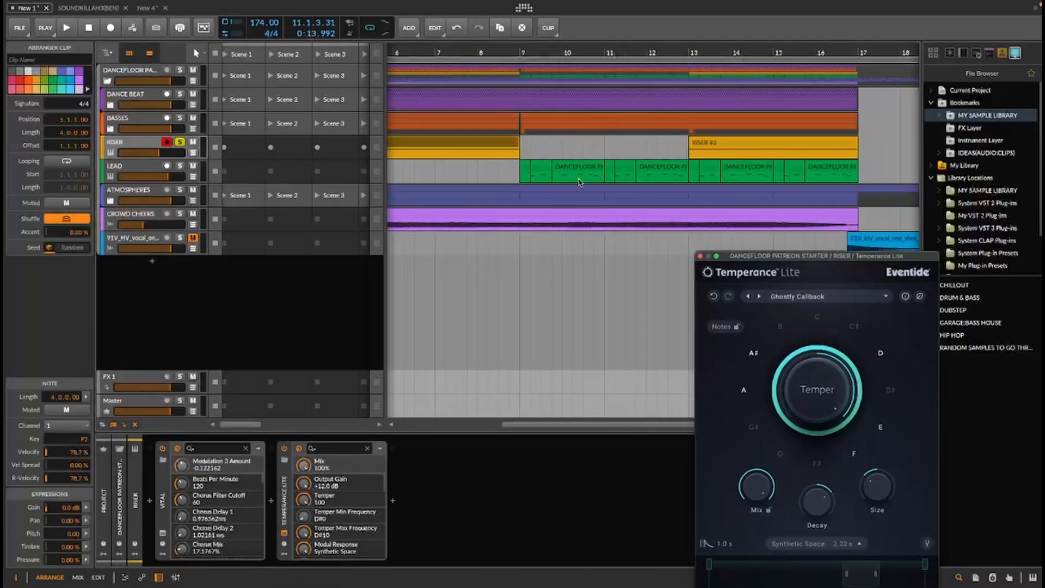
{"action": "left_click_drag", "start_coordinate": [605, 139], "coordinate": [383, 153]}
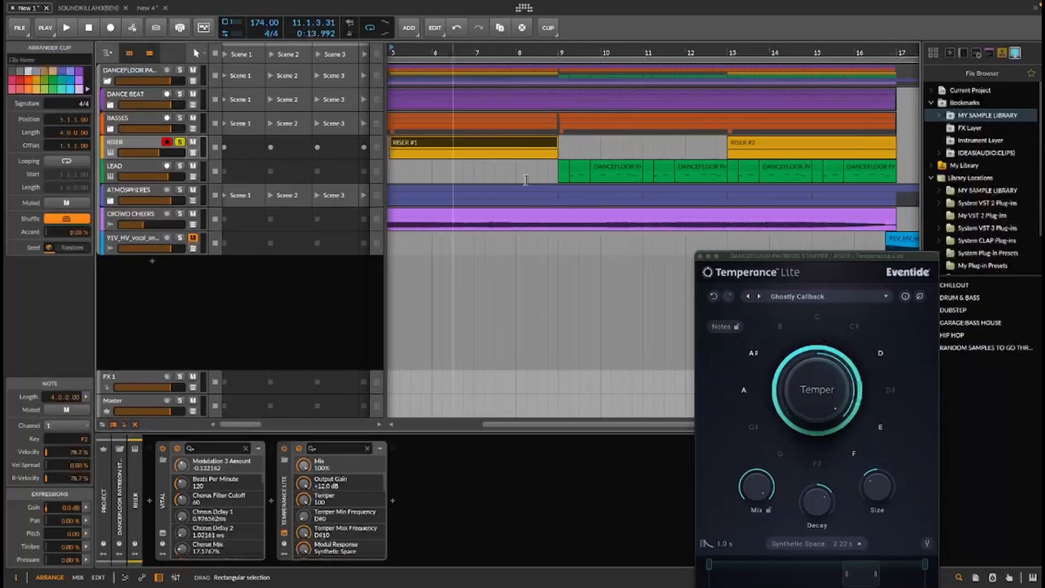
{"action": "left_click_drag", "start_coordinate": [649, 152], "coordinate": [401, 147]}
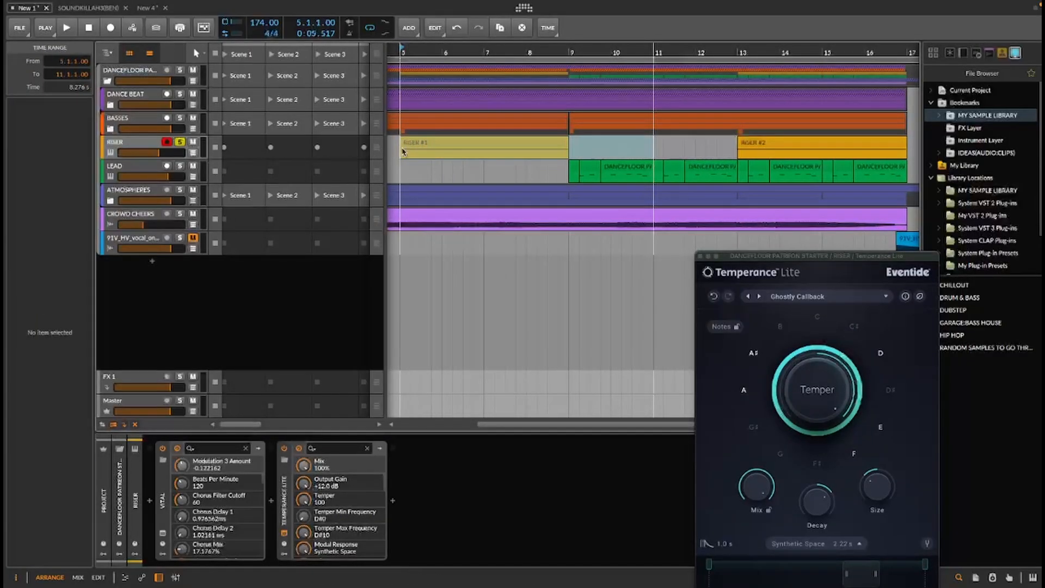
{"action": "key", "text": "super+b"}
{"action": "key", "text": "Return"}
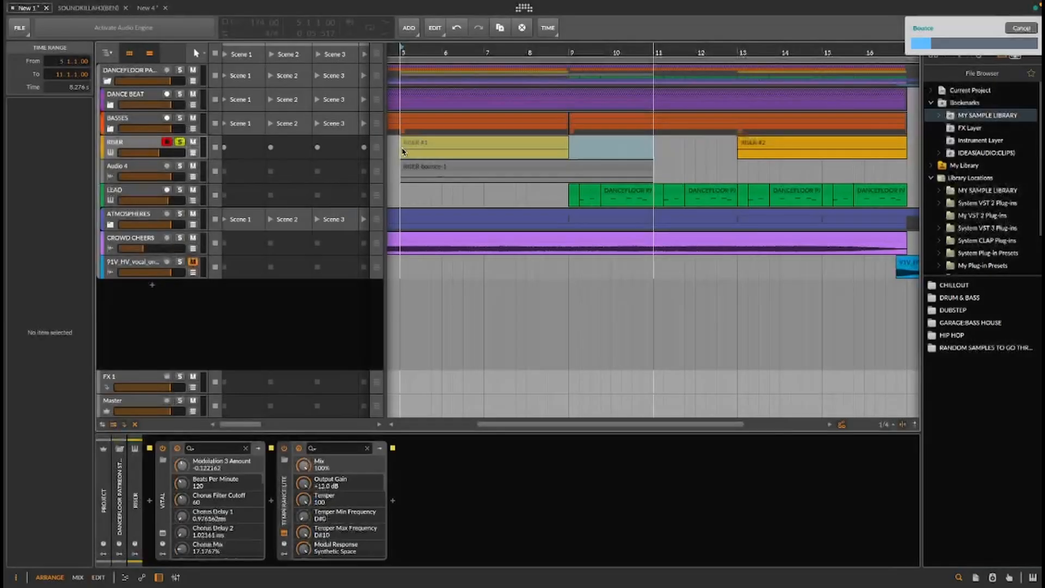
Trim the start of the bounced riser clip to a length of 5.1.0.00 and place it at 5.1.1.00
{"action": "left_click", "coordinate": [589, 169]}
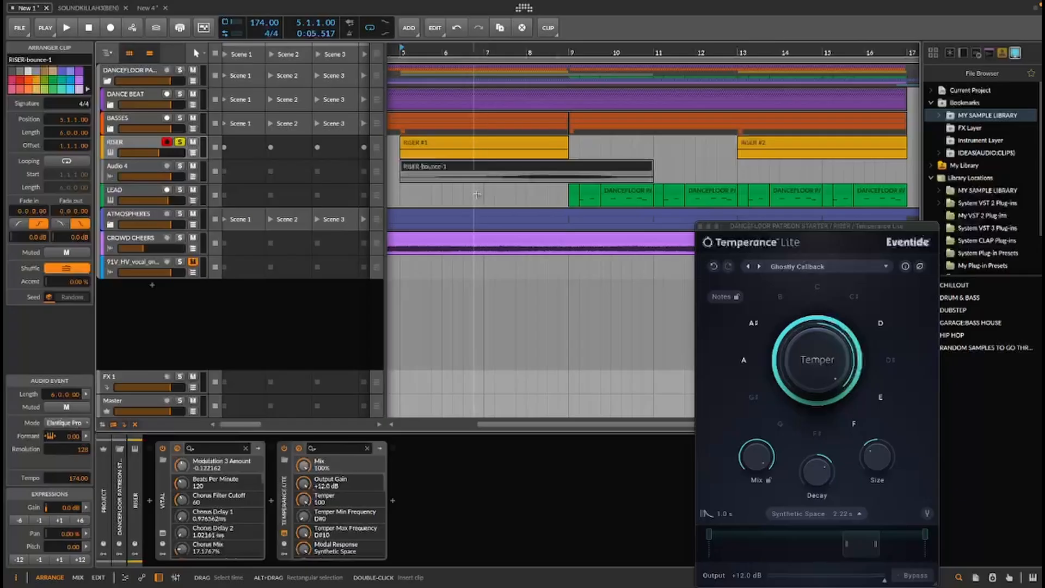
{"action": "left_click_drag", "start_coordinate": [454, 53], "coordinate": [489, 78]}
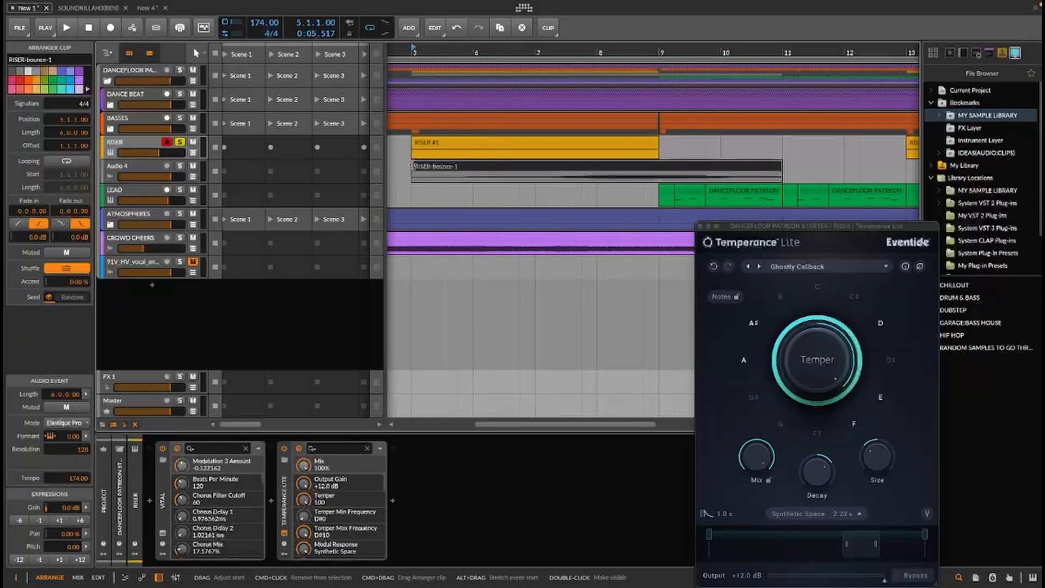
{"action": "left_click_drag", "start_coordinate": [414, 166], "coordinate": [431, 167]}
{"action": "mouse_move", "coordinate": [462, 166]}
{"action": "left_mouse_down"}
{"action": "mouse_move", "coordinate": [514, 173]}
{"action": "mouse_move", "coordinate": [457, 169]}
{"action": "left_mouse_up"}
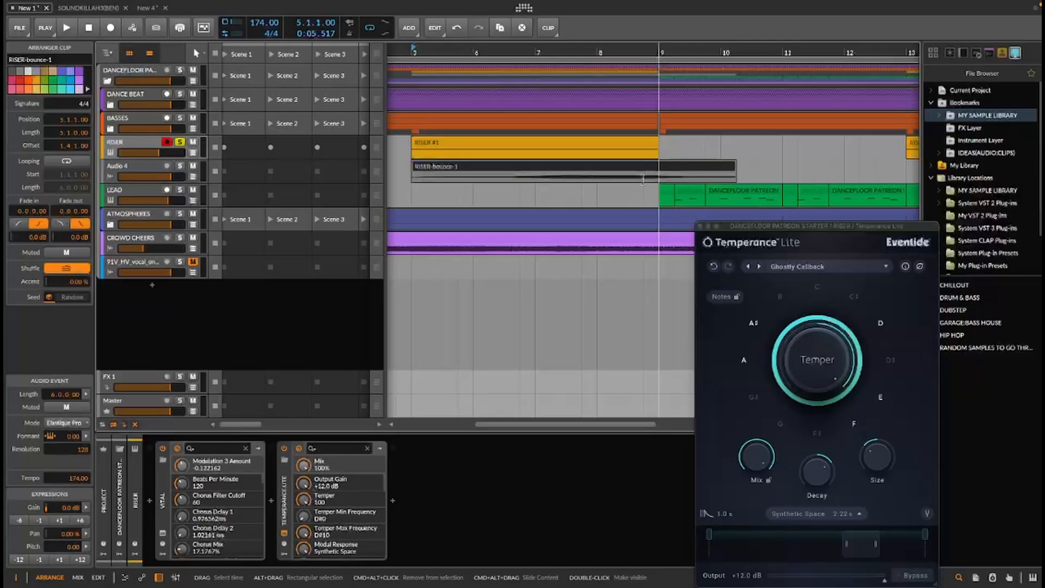
Unsolo the RISER track, disable its Temperance Lite reverb, and close the plug-in window
{"action": "left_click", "coordinate": [180, 142]}
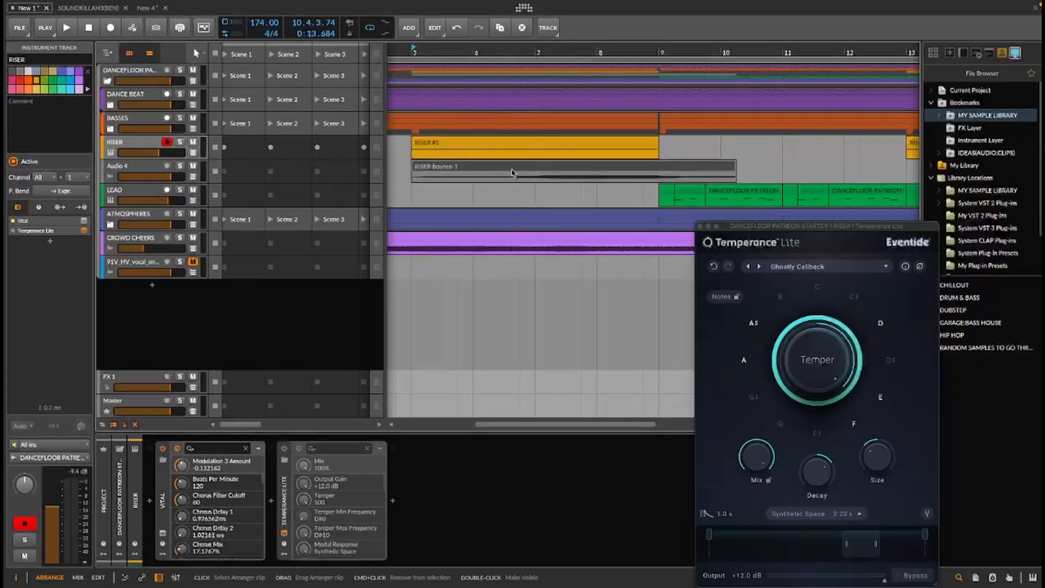
{"action": "left_click", "coordinate": [454, 146]}
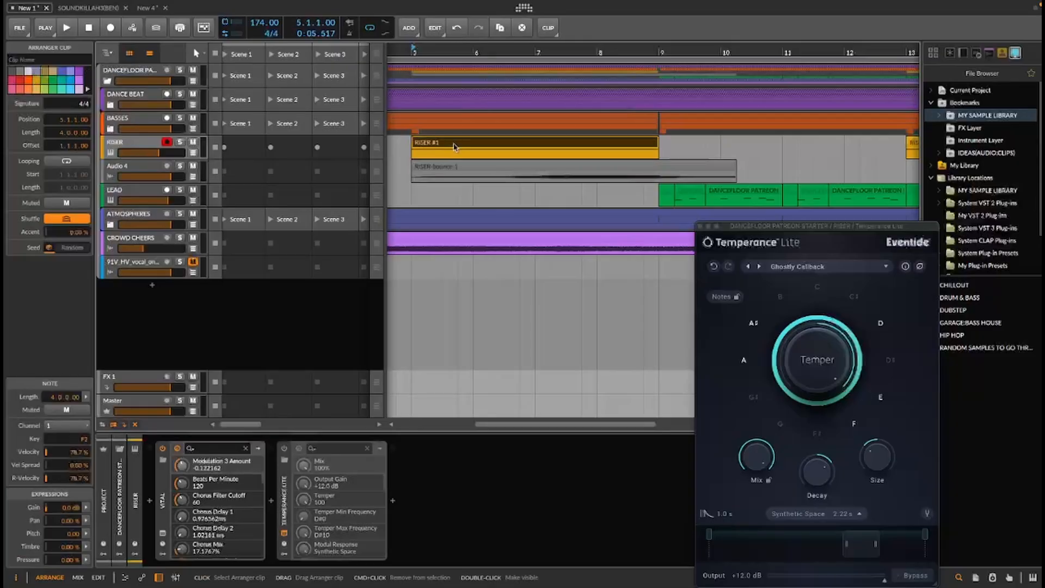
{"action": "left_click", "coordinate": [482, 167]}
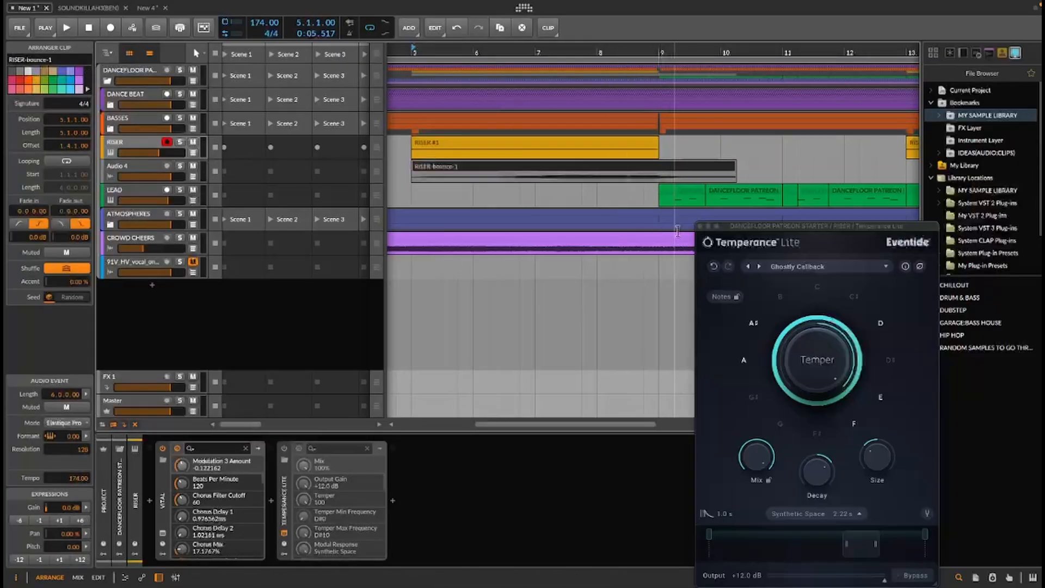
{"action": "left_click", "coordinate": [700, 226]}
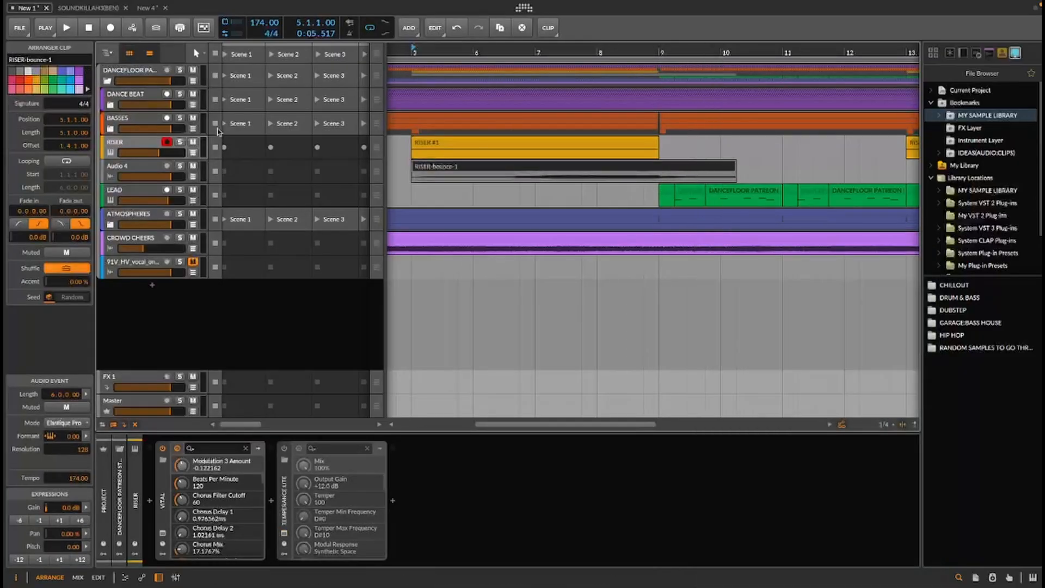
Delete the Audio 4 track that holds the bounced riser
{"action": "left_click", "coordinate": [138, 172]}
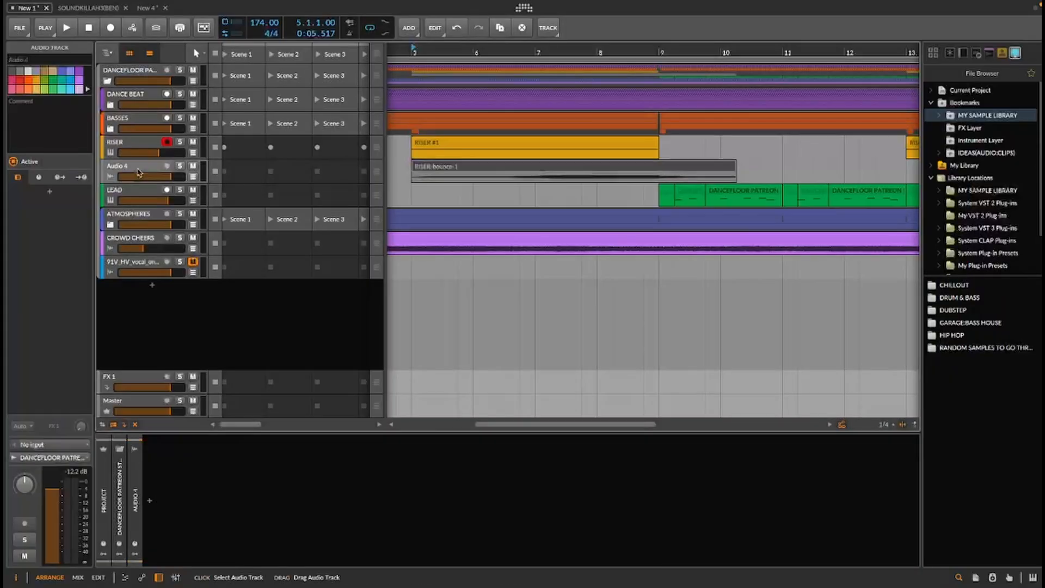
{"action": "left_click", "coordinate": [192, 167]}
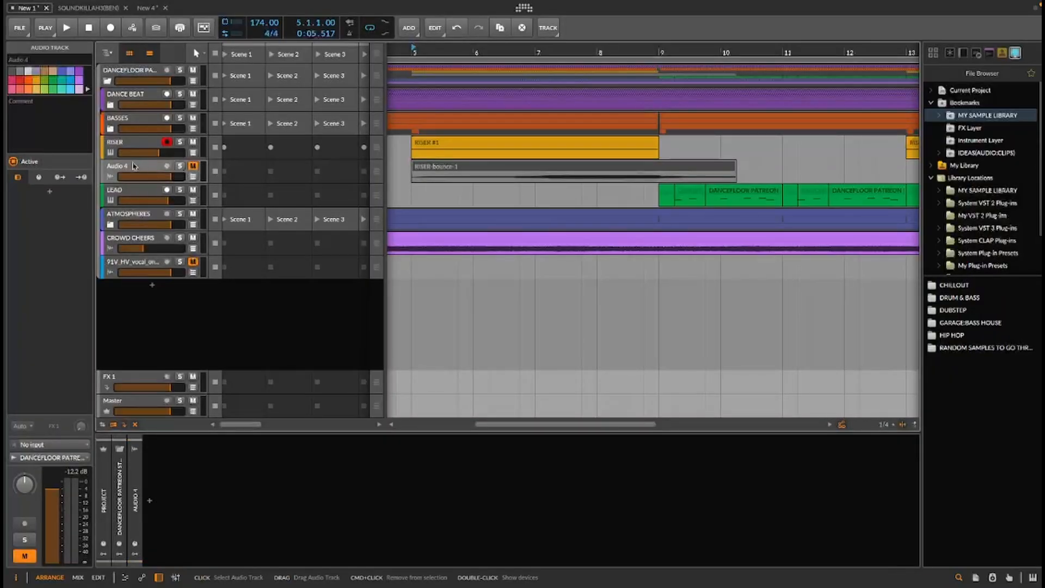
{"action": "key", "text": "Delete"}
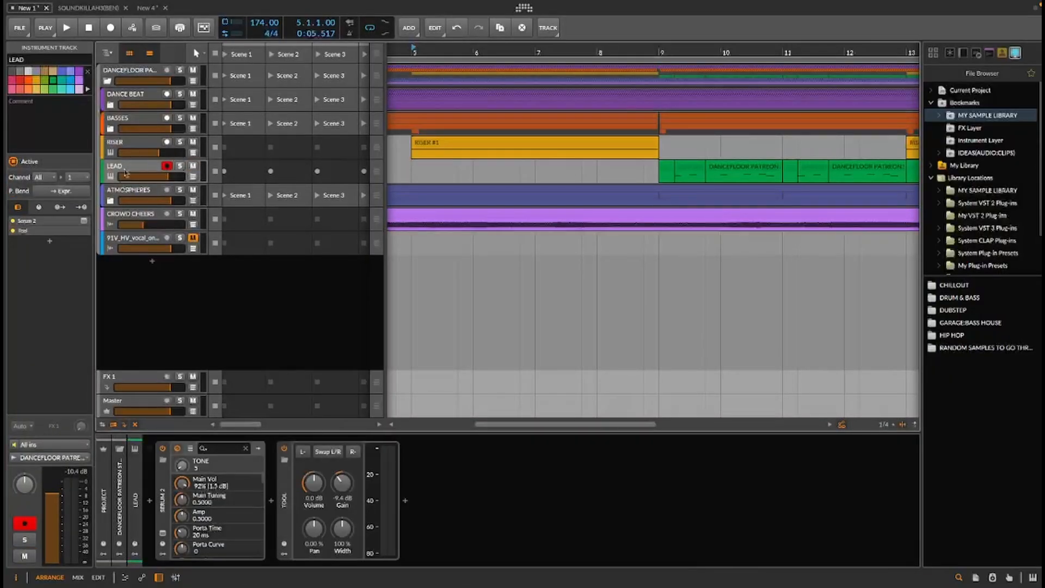
Unfold the DANCE BEAT group and audition its RIDE track in solo from bar 1
{"action": "left_click", "coordinate": [111, 104]}
{"action": "left_click", "coordinate": [133, 96]}
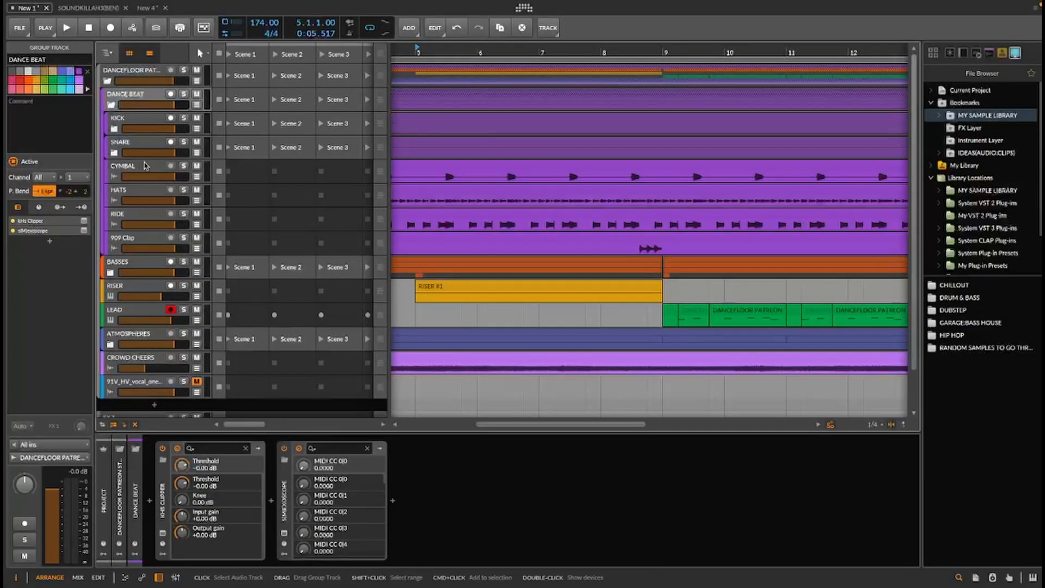
{"action": "left_click", "coordinate": [138, 214]}
{"action": "left_click_drag", "start_coordinate": [429, 52], "coordinate": [513, 33]}
{"action": "left_click", "coordinate": [405, 52]}
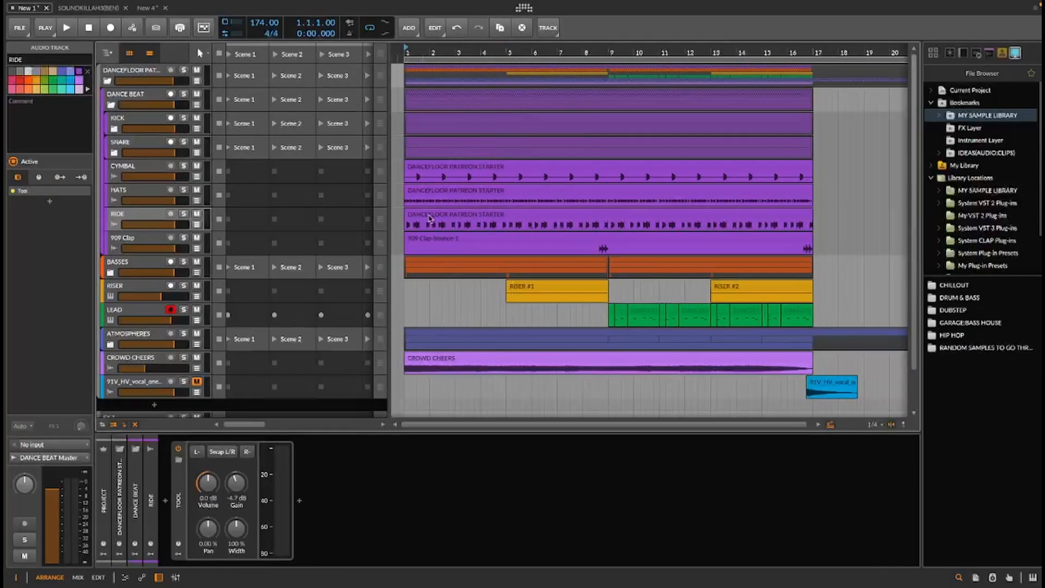
{"action": "key", "text": "space"}
{"action": "left_click", "coordinate": [184, 214]}
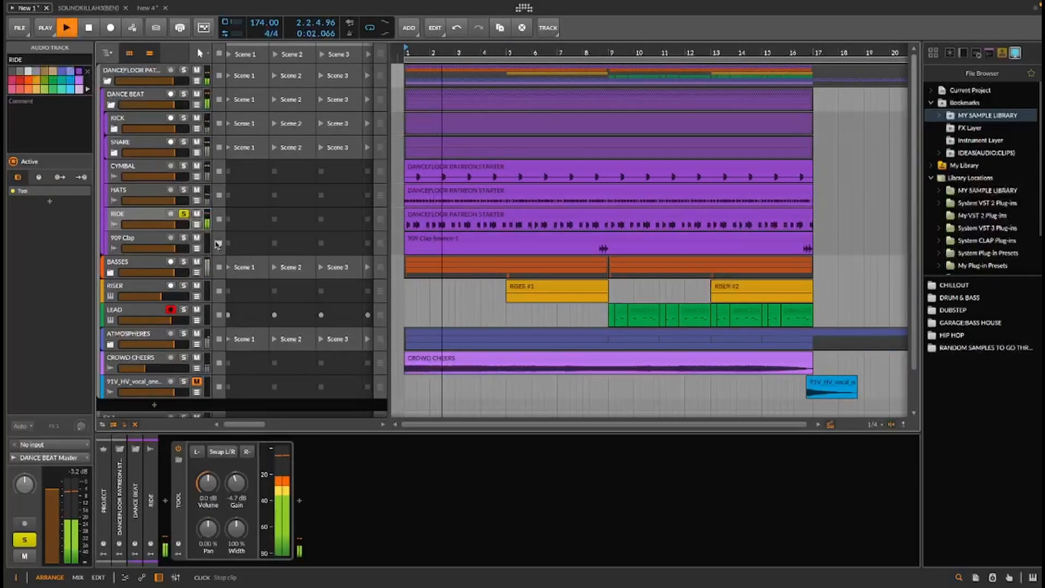
{"action": "key", "text": "space"}
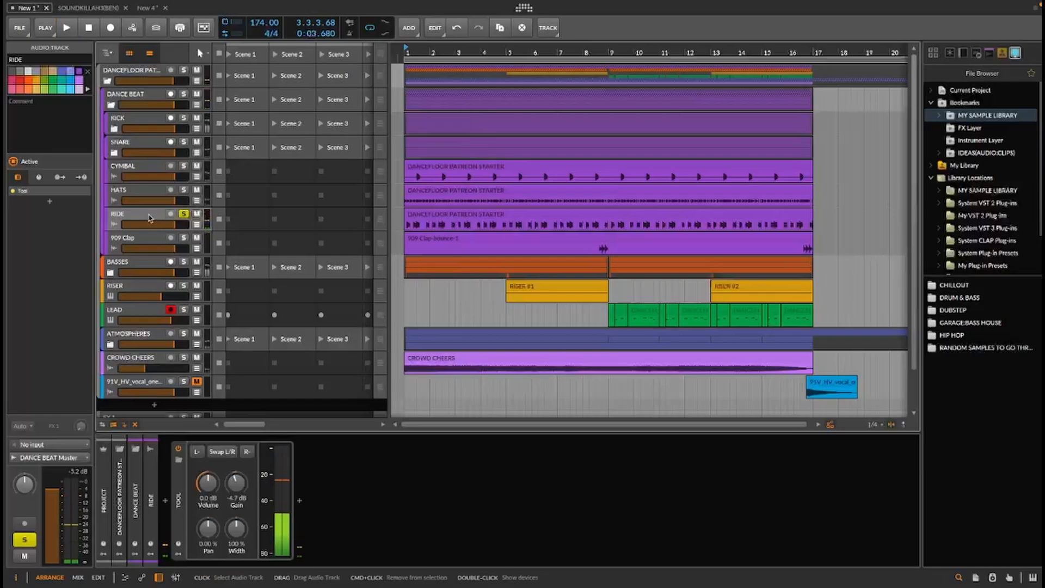
Add the Temperance Lite reverb after the Tool device on the RIDE track
{"action": "left_click", "coordinate": [304, 504]}
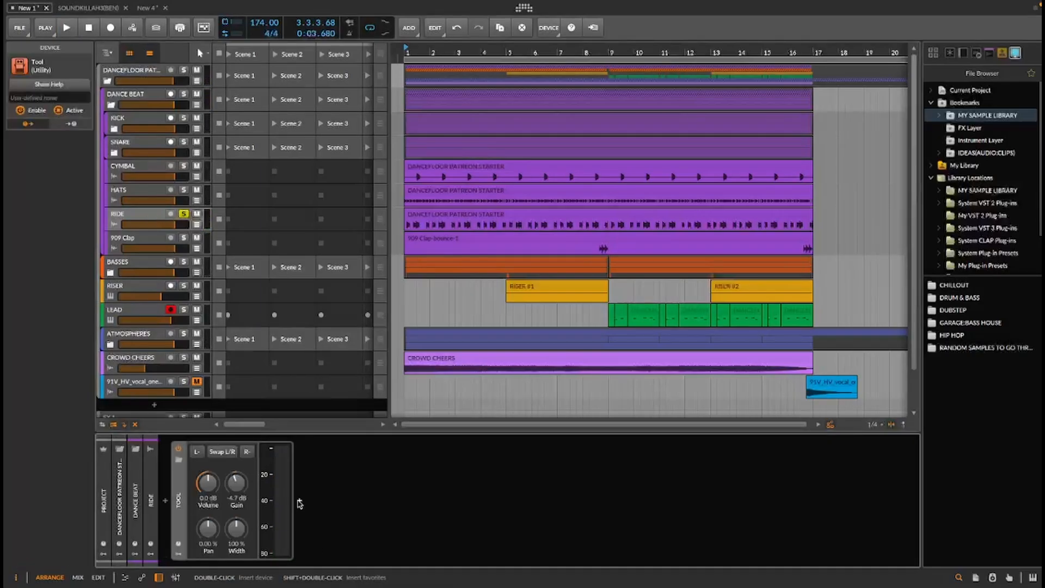
{"action": "left_click", "coordinate": [299, 501]}
{"action": "type", "text": "tem"}
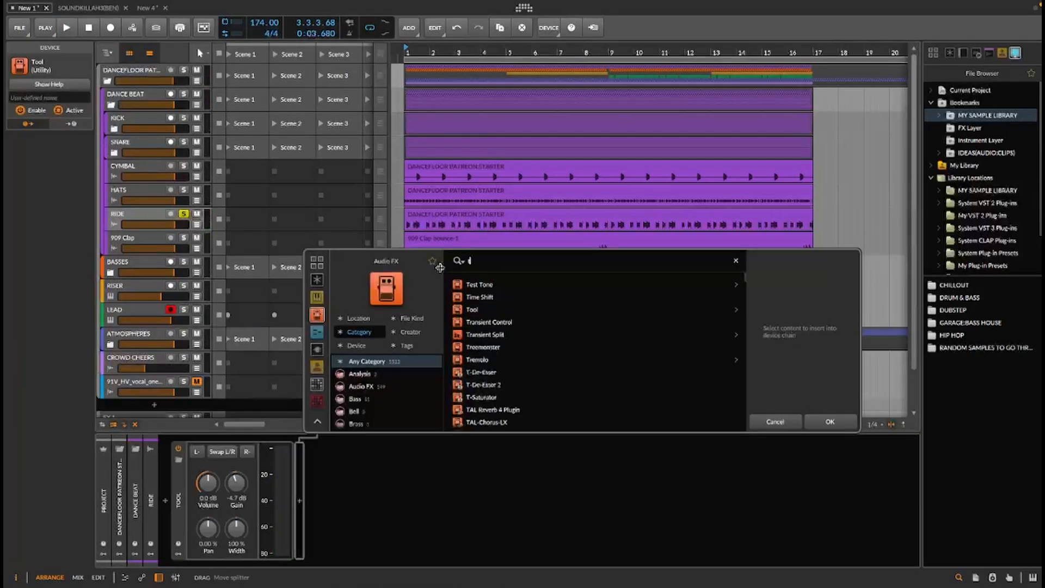
{"action": "left_click", "coordinate": [490, 285]}
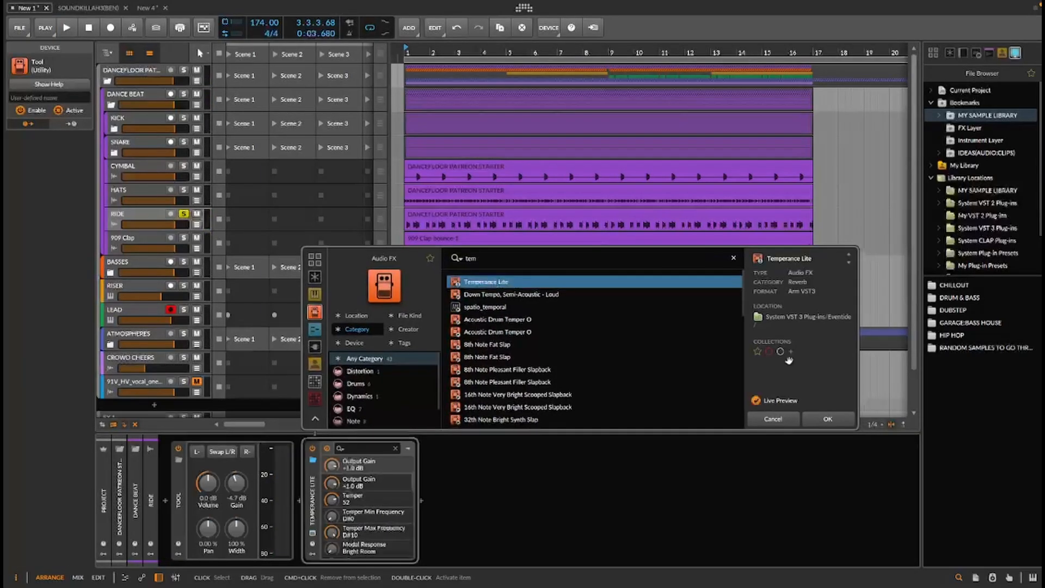
{"action": "left_click", "coordinate": [820, 420]}
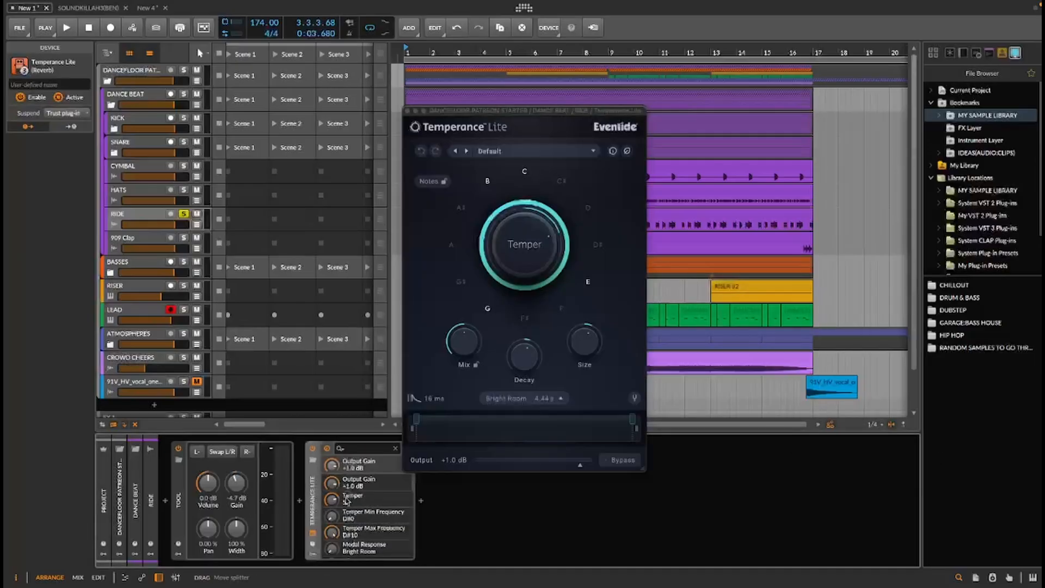
Audition the ride through the Pianoverb and Wooden Room presets with the reverb's Mix at 100%
{"action": "left_click", "coordinate": [490, 151]}
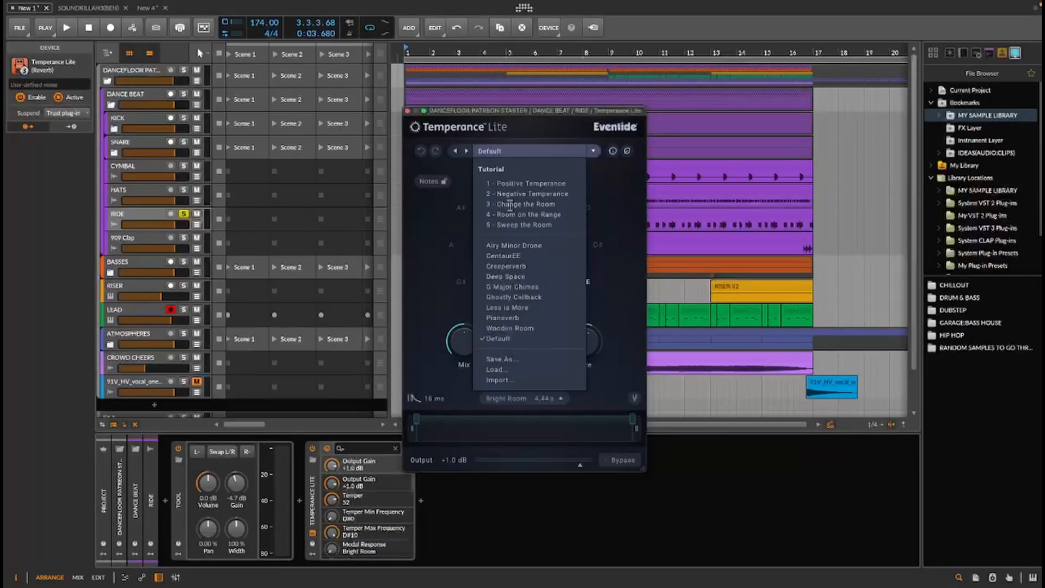
{"action": "left_click", "coordinate": [503, 318]}
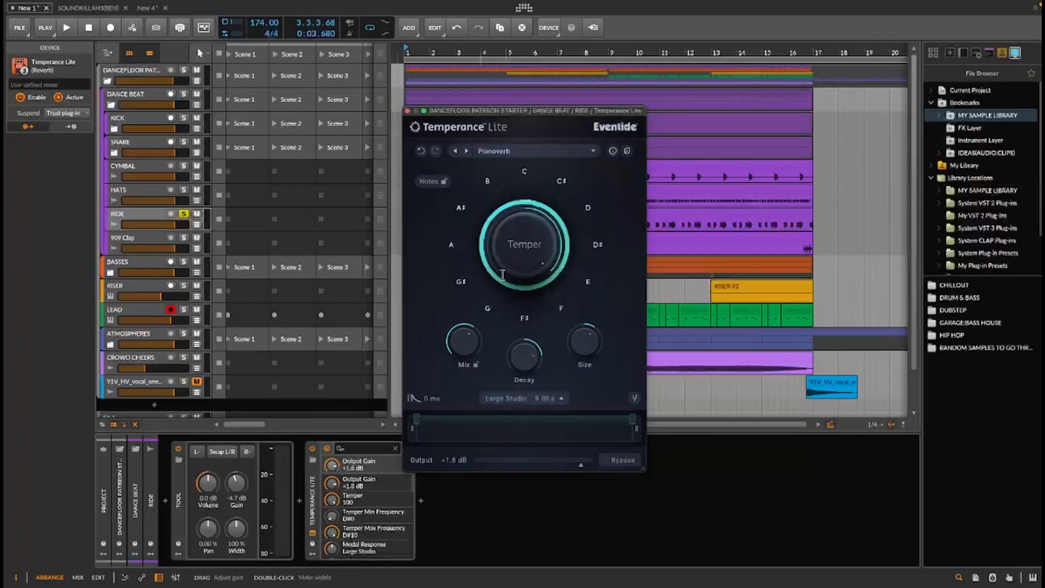
{"action": "key", "text": "space"}
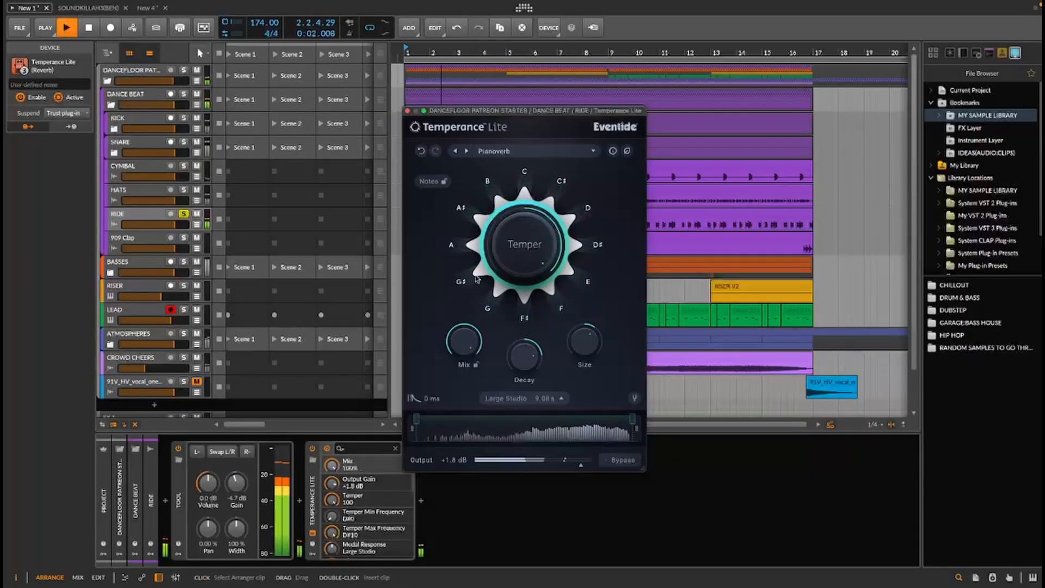
{"action": "left_click", "coordinate": [466, 152]}
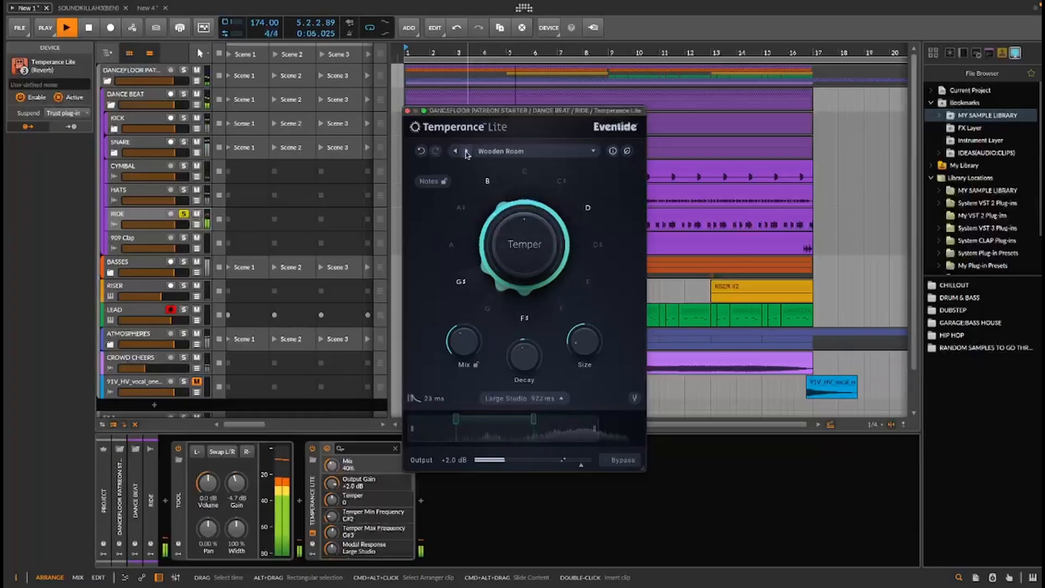
{"action": "left_click_drag", "start_coordinate": [465, 307], "coordinate": [534, 170]}
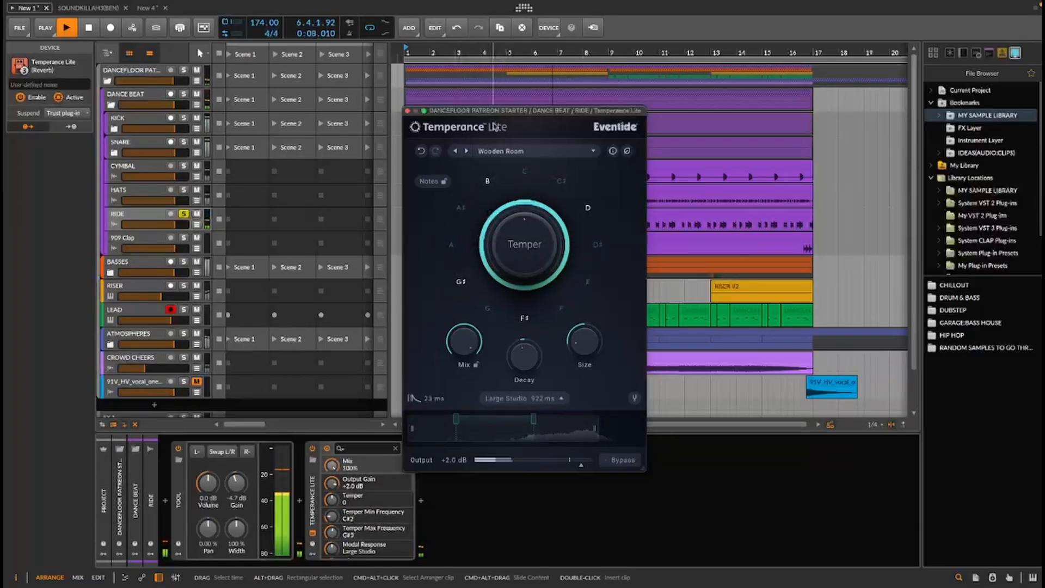
Load the 1 - Positive Temperance preset, raise Temper to 100, and replace note E with F in the tempered notes
{"action": "left_click", "coordinate": [464, 150]}
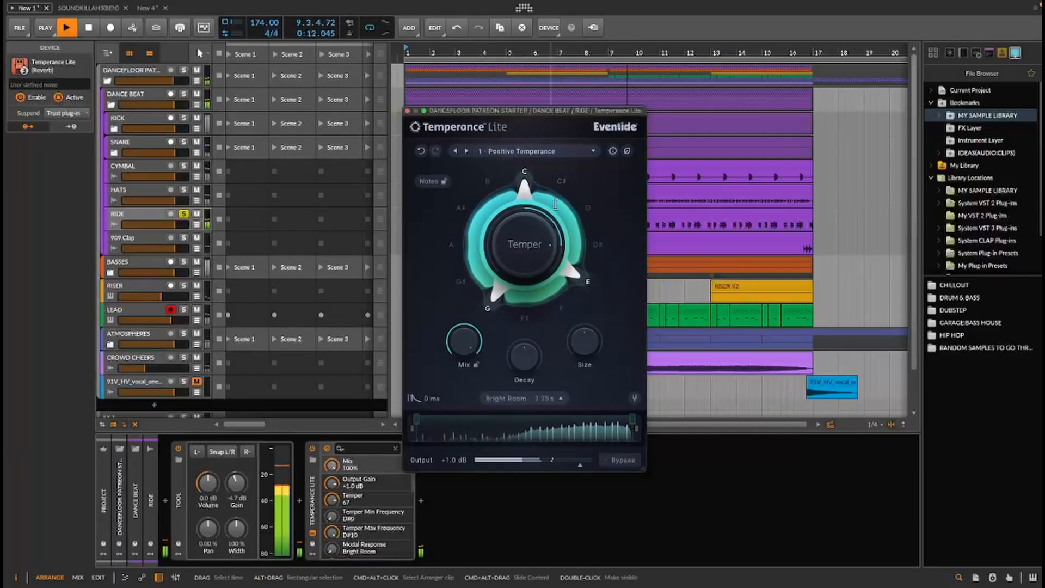
{"action": "left_click_drag", "start_coordinate": [555, 203], "coordinate": [526, 210]}
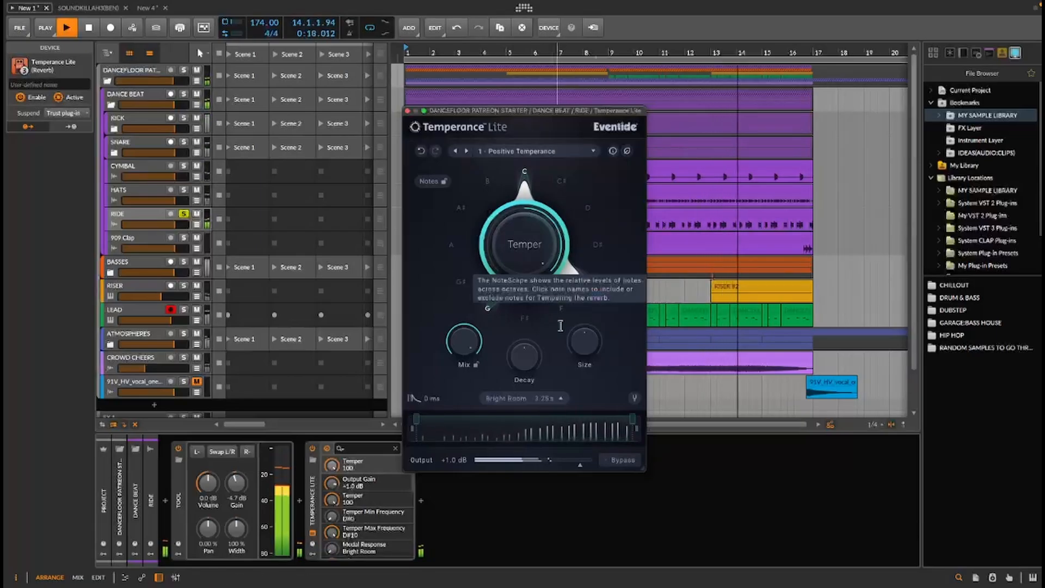
{"action": "left_click", "coordinate": [579, 278]}
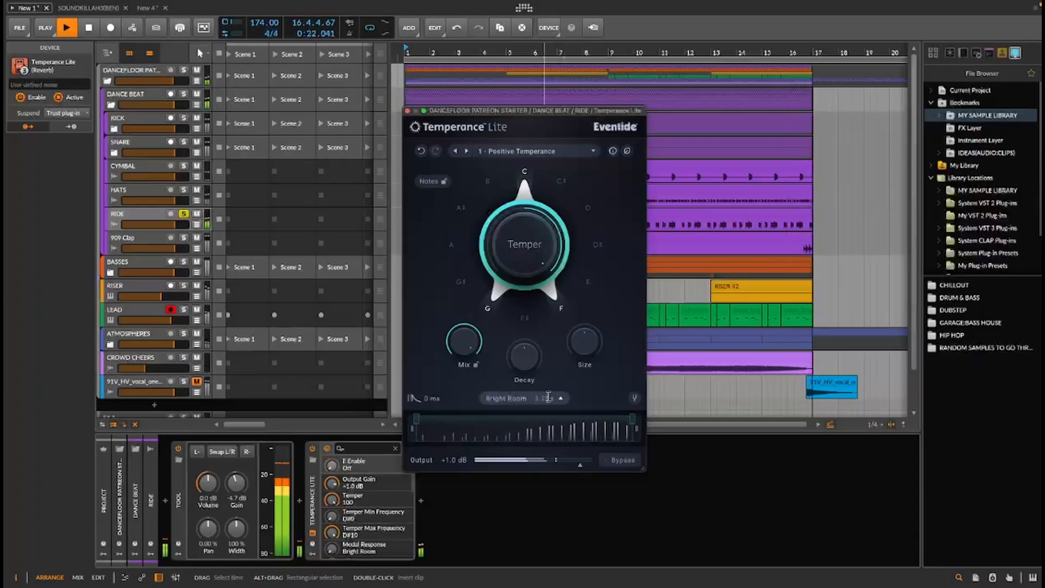
{"action": "key", "text": "space"}
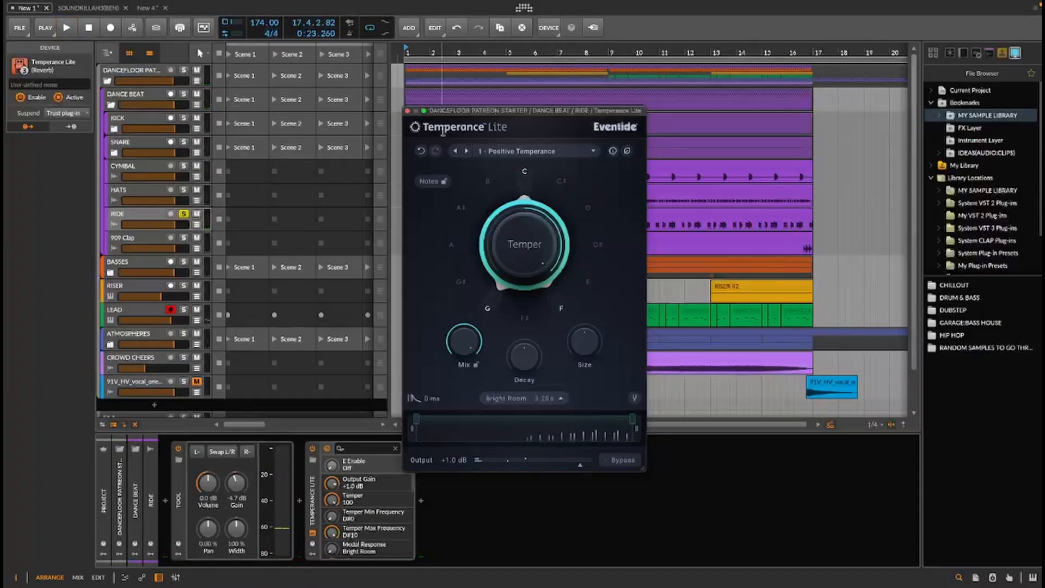
Move the reverb window off the arrangement and bounce the full RIDE clip to a new audio track
{"action": "left_click_drag", "start_coordinate": [467, 107], "coordinate": [840, 326]}
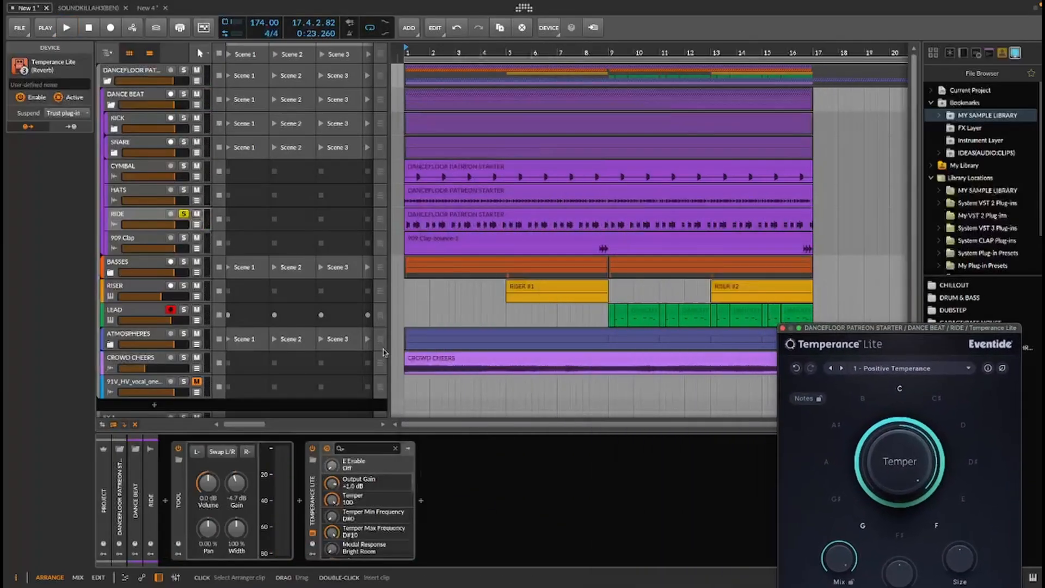
{"action": "left_click", "coordinate": [456, 220]}
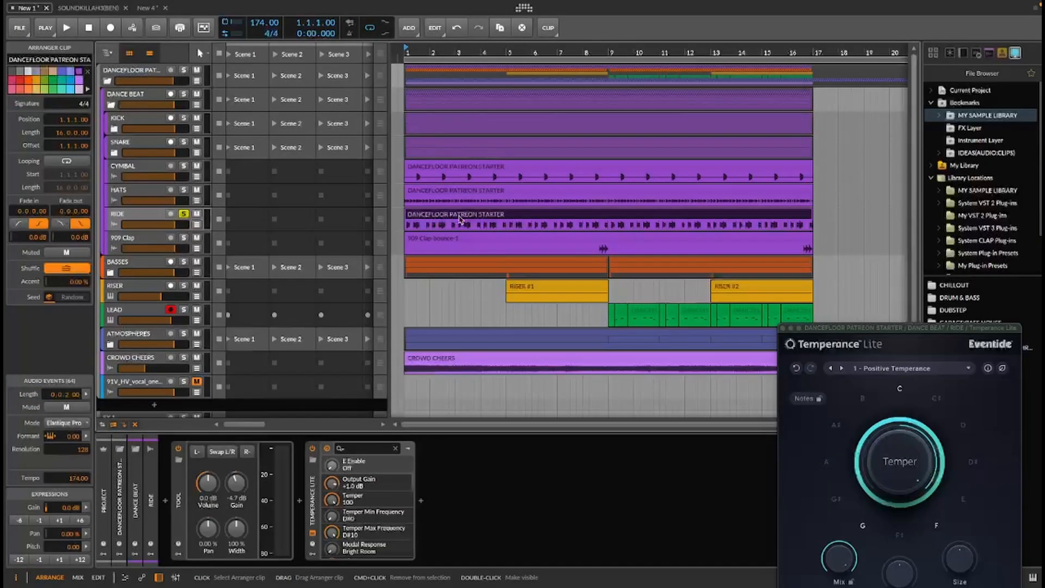
{"action": "key", "text": "super+b"}
{"action": "key", "text": "Return"}
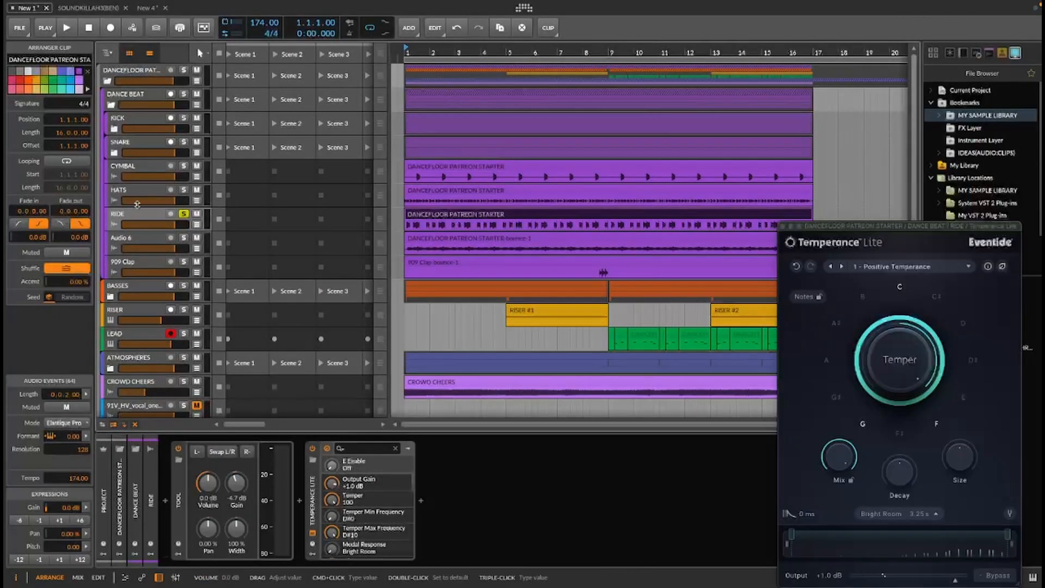
Remove Temperance Lite from the original RIDE track and unsolo the track
{"action": "left_click", "coordinate": [329, 448]}
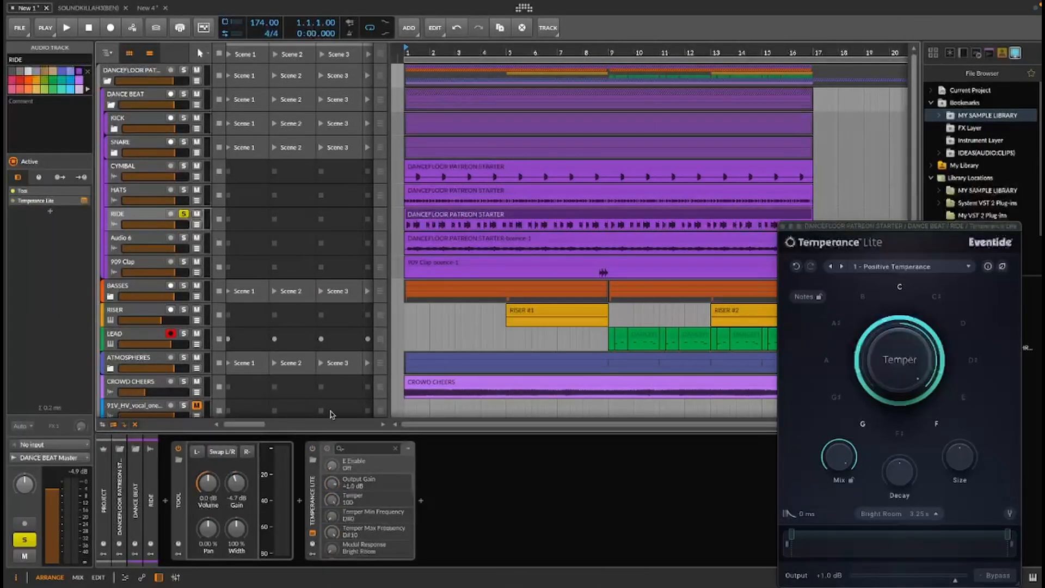
{"action": "left_click", "coordinate": [315, 498]}
{"action": "key", "text": "Delete"}
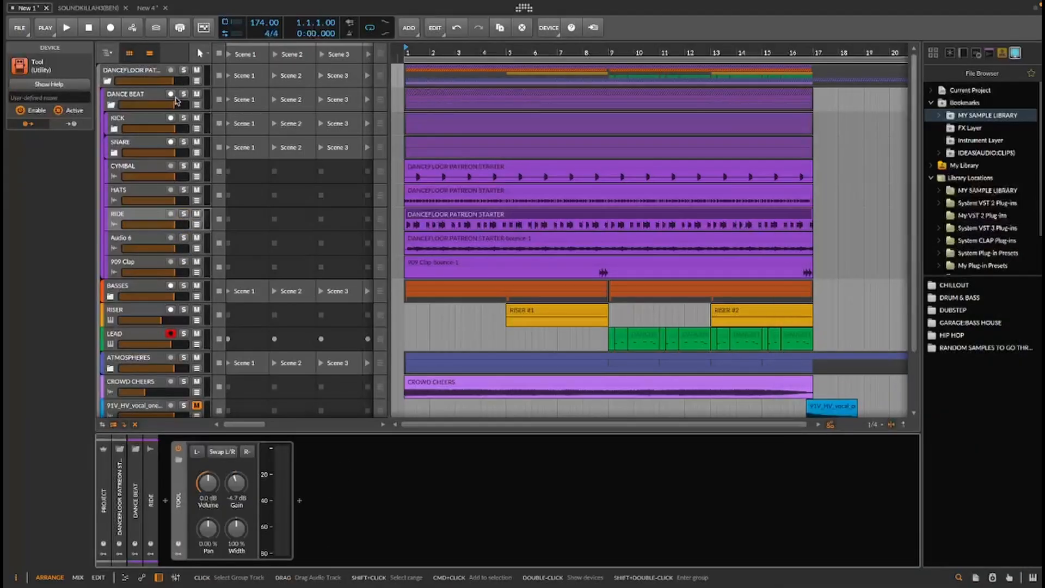
Solo the DANCE BEAT group and audition the drums together with the bounced ride reverb
{"action": "left_click", "coordinate": [183, 93]}
{"action": "key", "text": "space"}
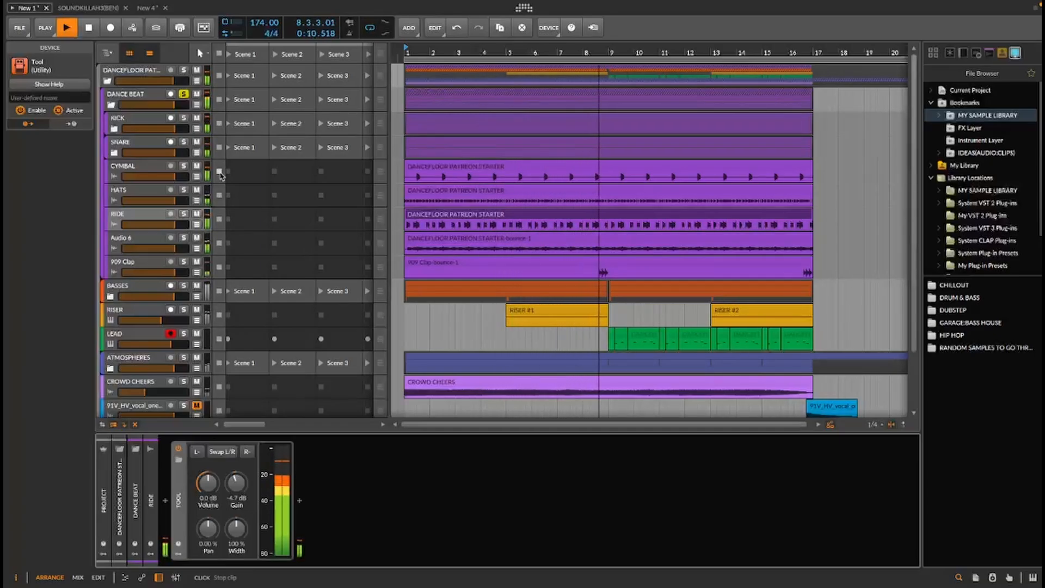
{"action": "key", "text": "space"}
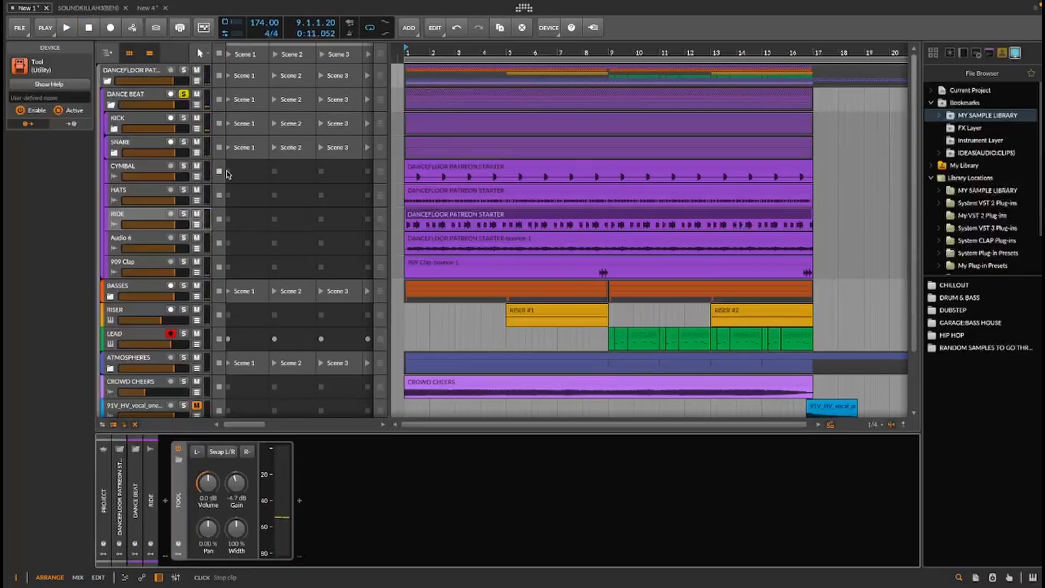
{"action": "left_click_drag", "start_coordinate": [450, 53], "coordinate": [590, 116]}
{"action": "left_click_drag", "start_coordinate": [428, 53], "coordinate": [556, 104]}
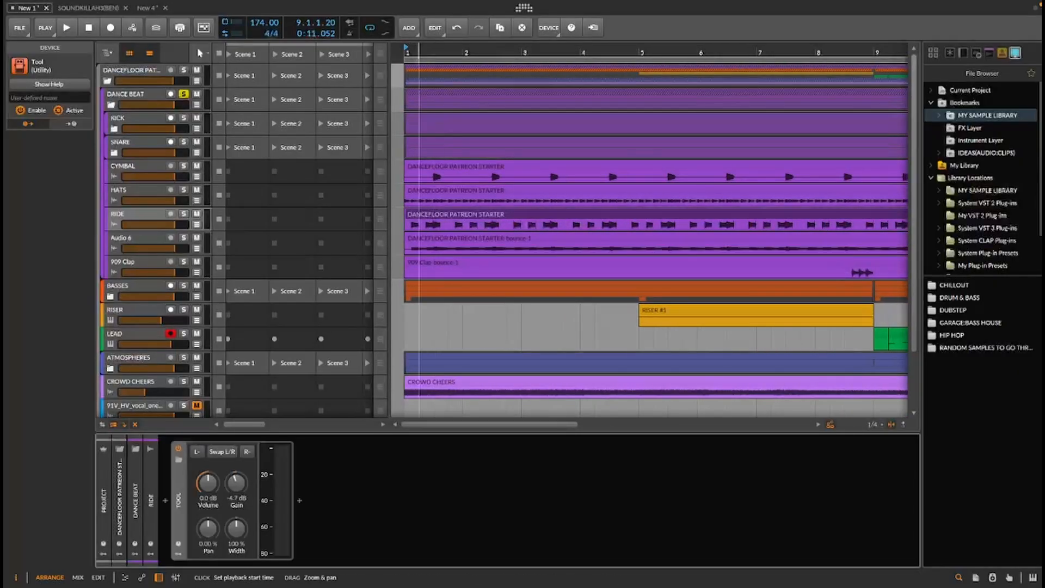
Trim the start of the bounced ride reverb clip at 1.1.3, move the clip back to 1.1.1, and audition it with the drums
{"action": "left_click_drag", "start_coordinate": [424, 53], "coordinate": [477, 98]}
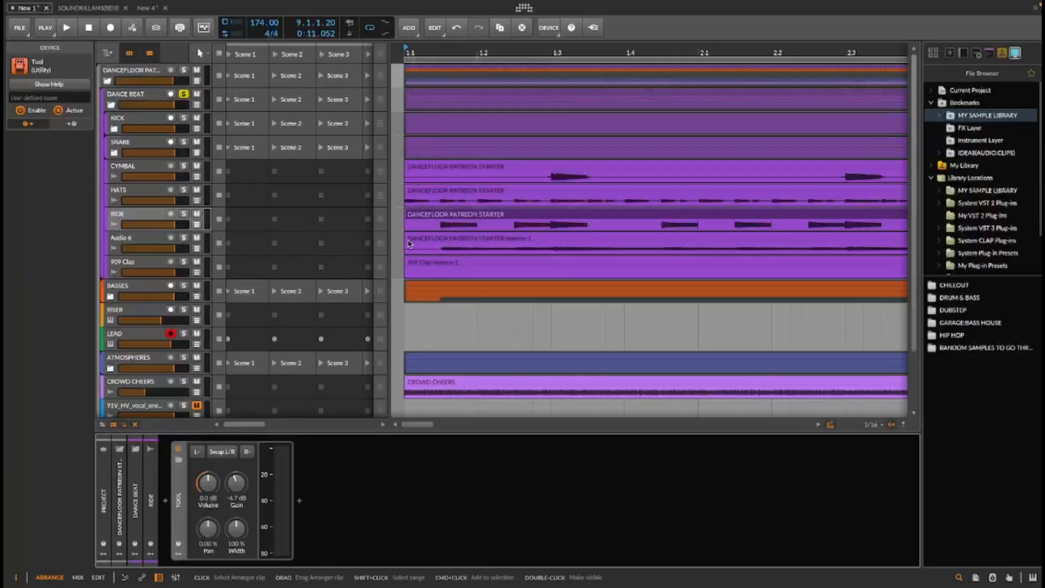
{"action": "left_click", "coordinate": [459, 239]}
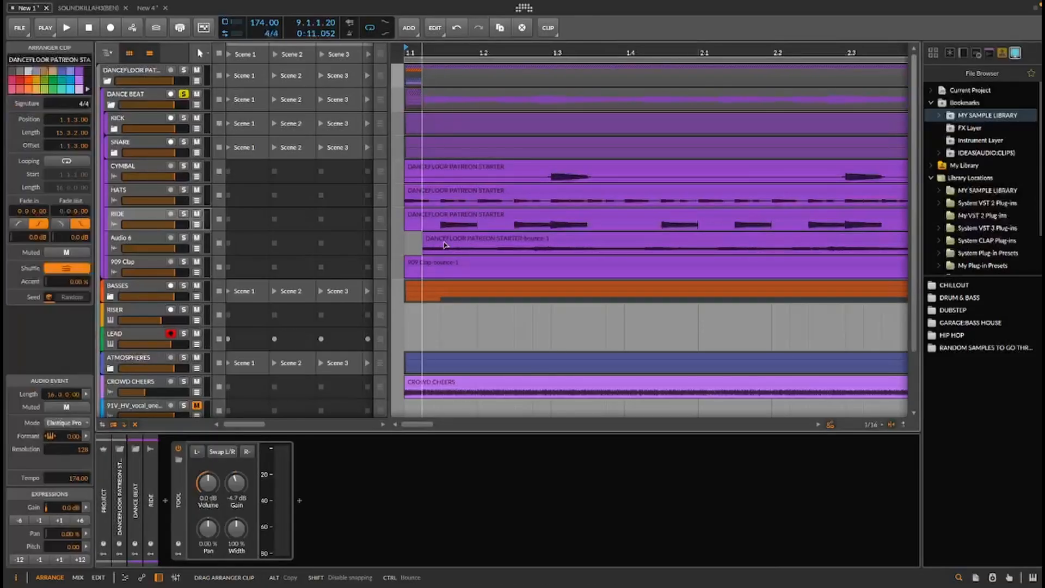
{"action": "left_click_drag", "start_coordinate": [419, 248], "coordinate": [421, 247]}
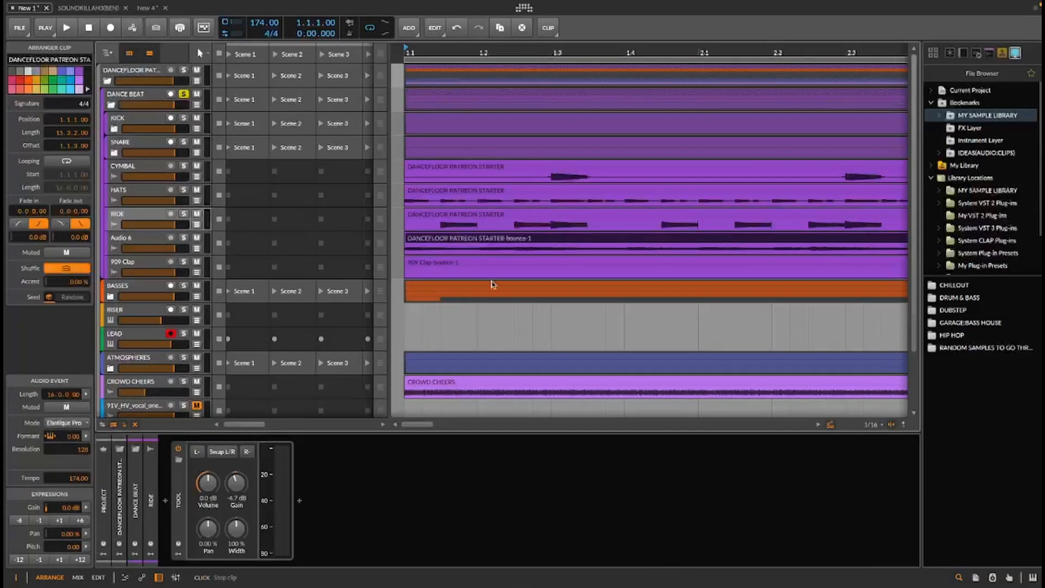
{"action": "left_click_drag", "start_coordinate": [497, 51], "coordinate": [411, 50]}
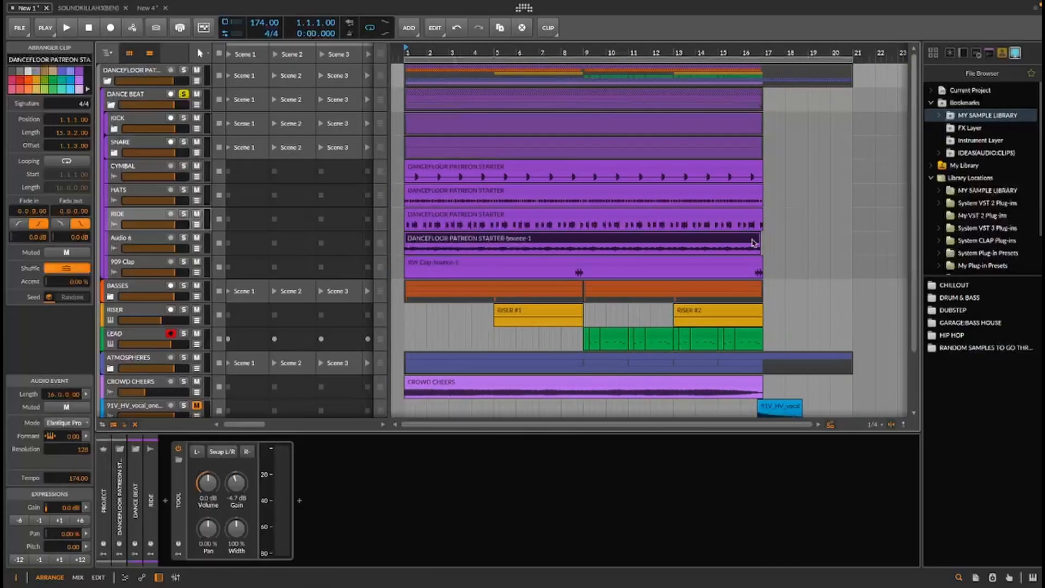
{"action": "key", "text": "space"}
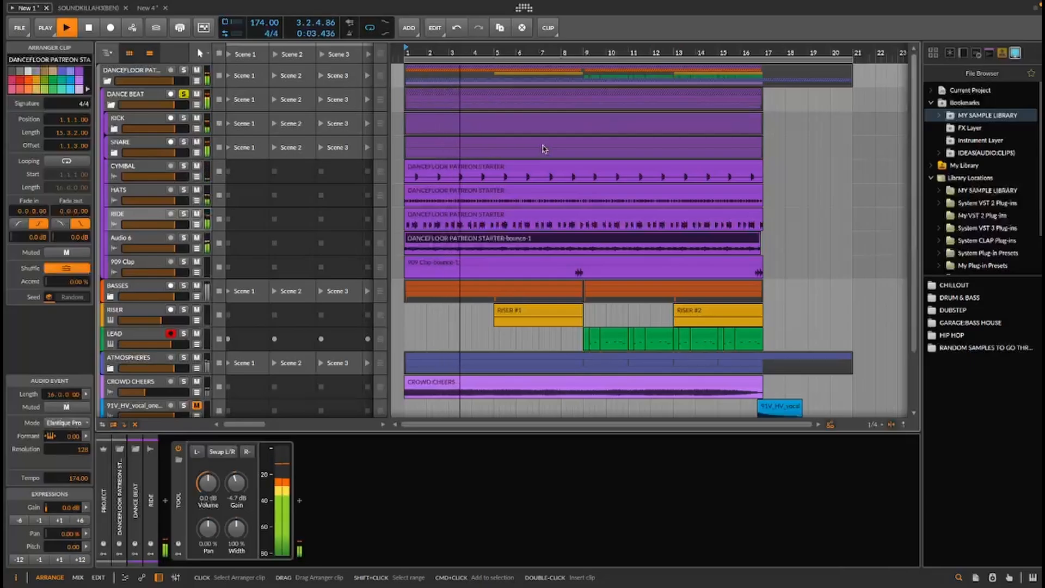
{"action": "key", "text": "space"}
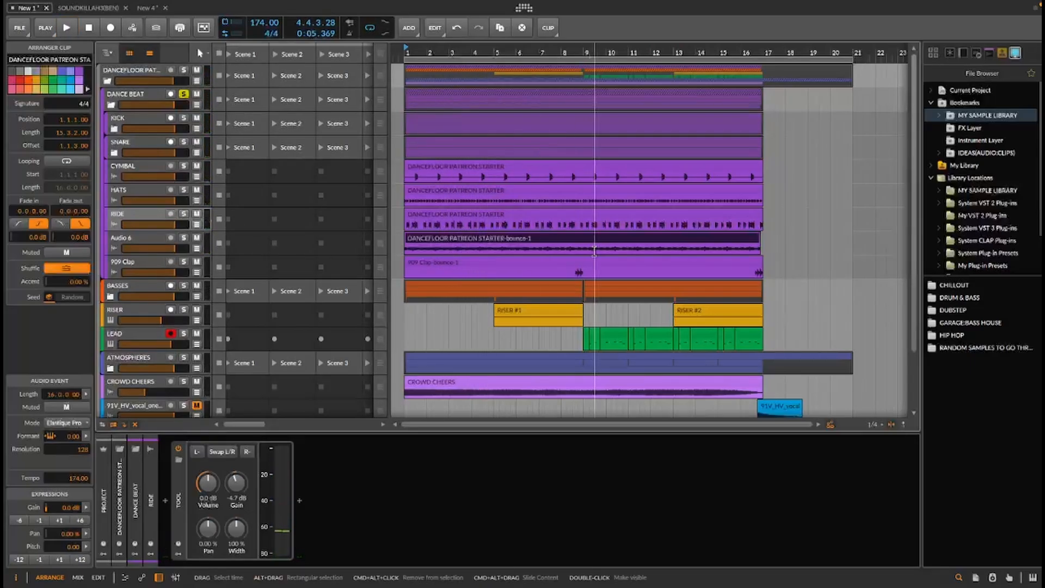
Add the Chroma effect to the bounced ride track, Audio 6, and enable note F on its keyboard
{"action": "left_click", "coordinate": [157, 239]}
{"action": "left_click", "coordinate": [486, 237]}
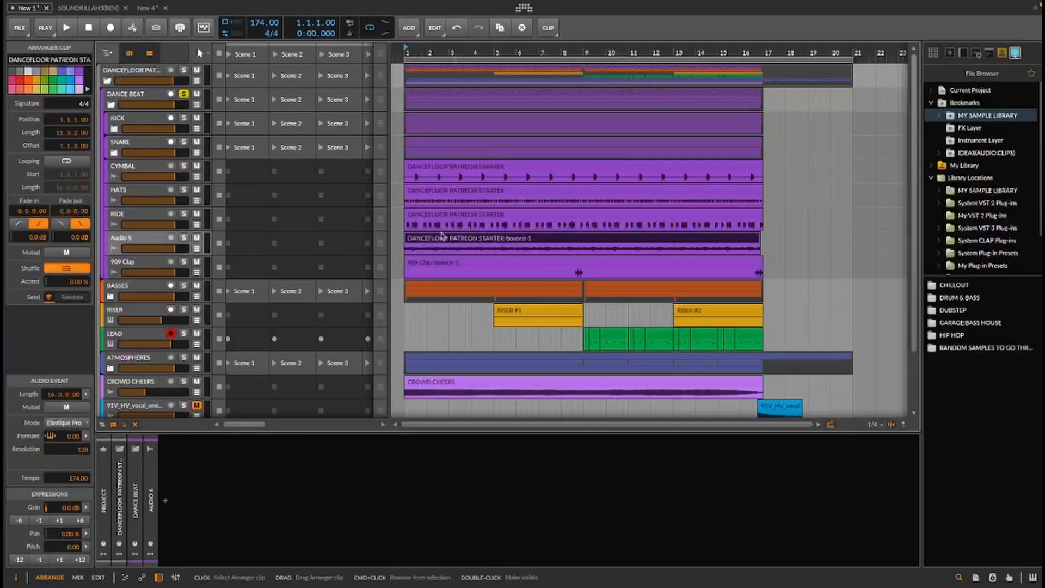
{"action": "left_click", "coordinate": [126, 480]}
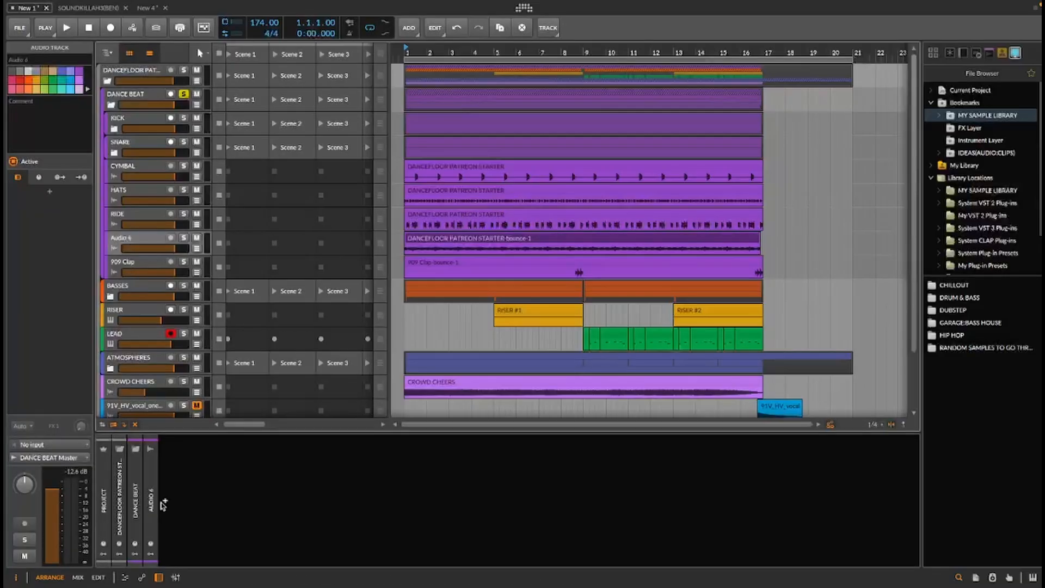
{"action": "left_click", "coordinate": [164, 505]}
{"action": "type", "text": "chr"}
{"action": "left_click", "coordinate": [349, 284]}
{"action": "left_click", "coordinate": [696, 422]}
{"action": "left_click", "coordinate": [521, 400]}
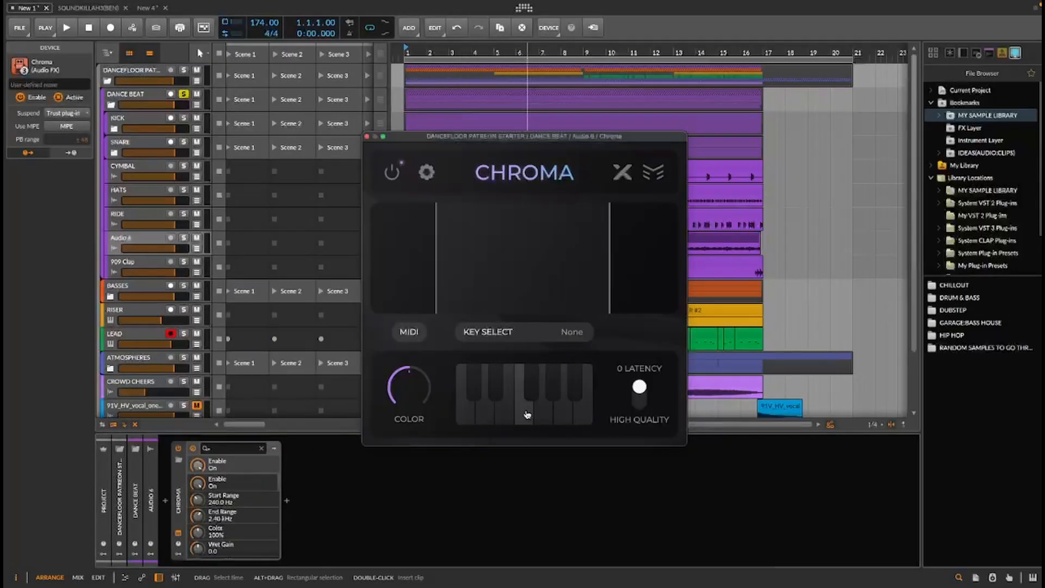
{"action": "left_click", "coordinate": [367, 136]}
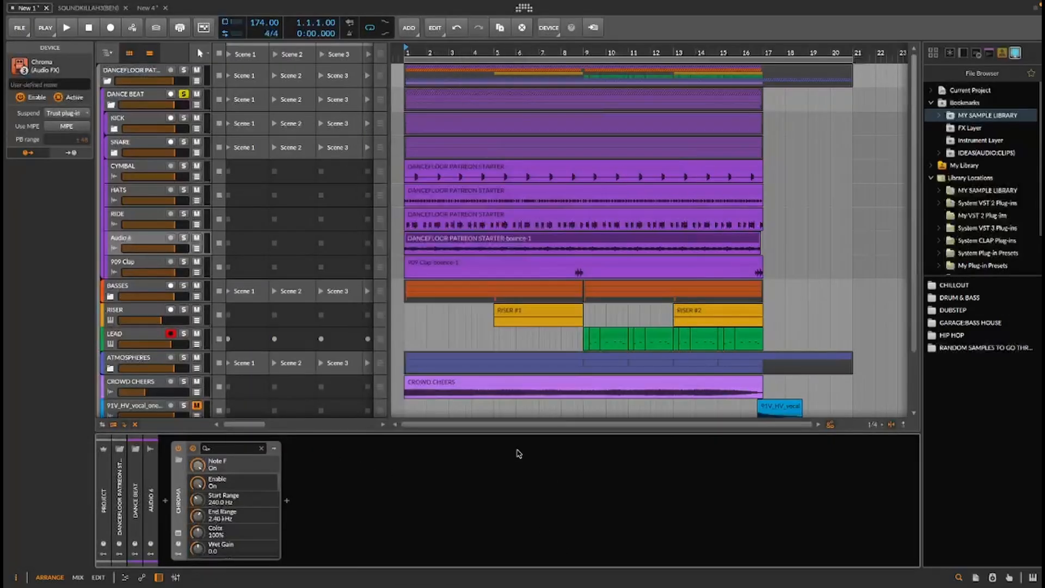
Audition the Chroma-processed Audio 6 track on its own and together with the whole DANCE BEAT group
{"action": "left_click", "coordinate": [180, 241]}
{"action": "left_click", "coordinate": [184, 238]}
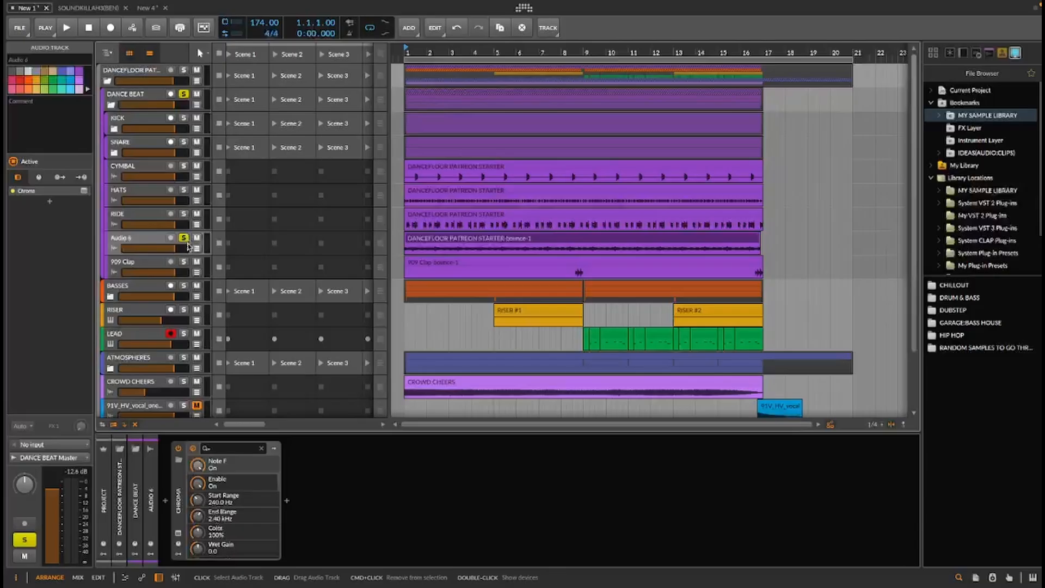
{"action": "key", "text": "space"}
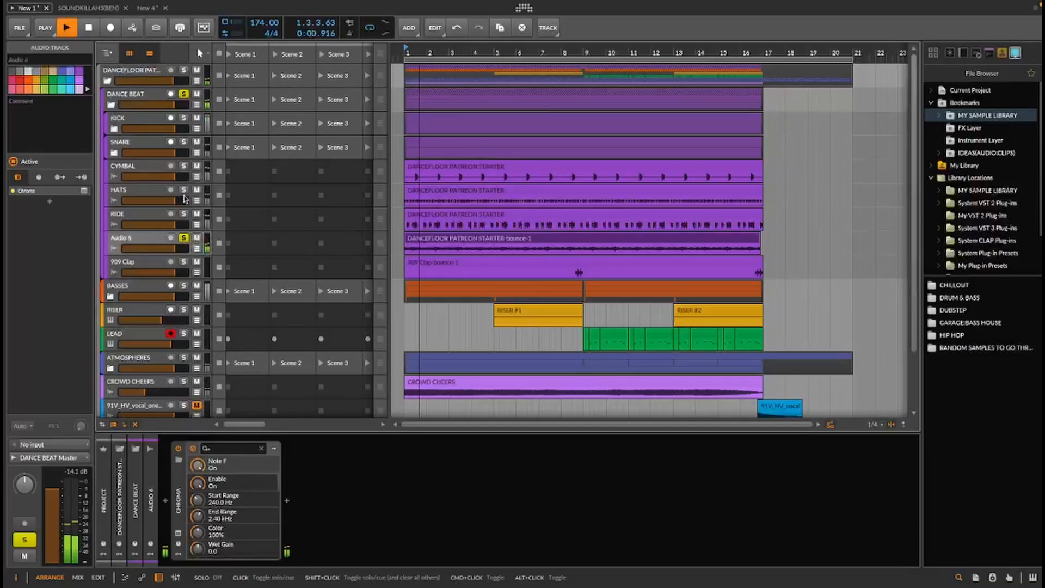
{"action": "key", "text": "space"}
{"action": "left_click", "coordinate": [185, 240]}
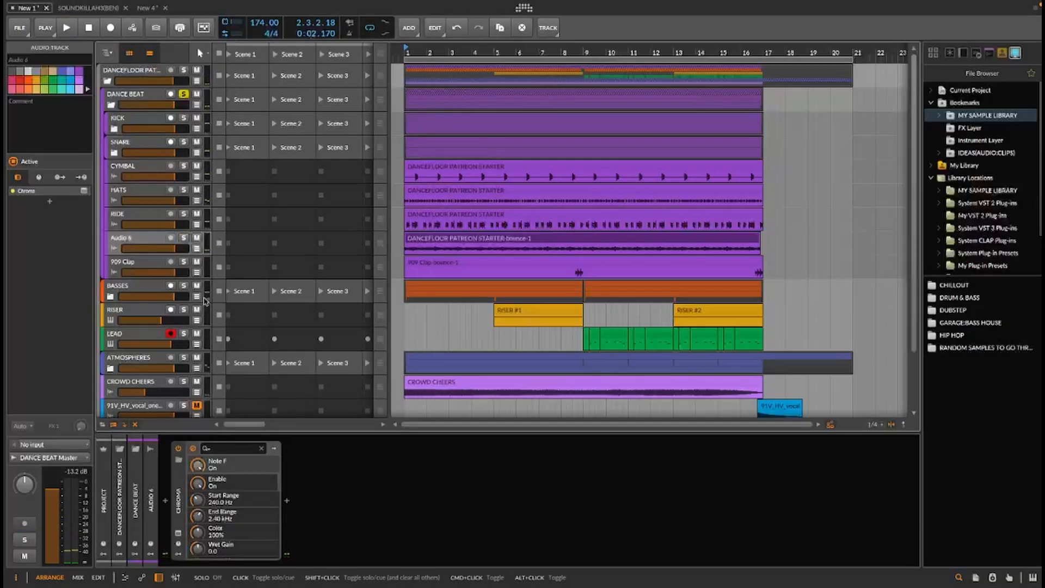
{"action": "key", "text": "space"}
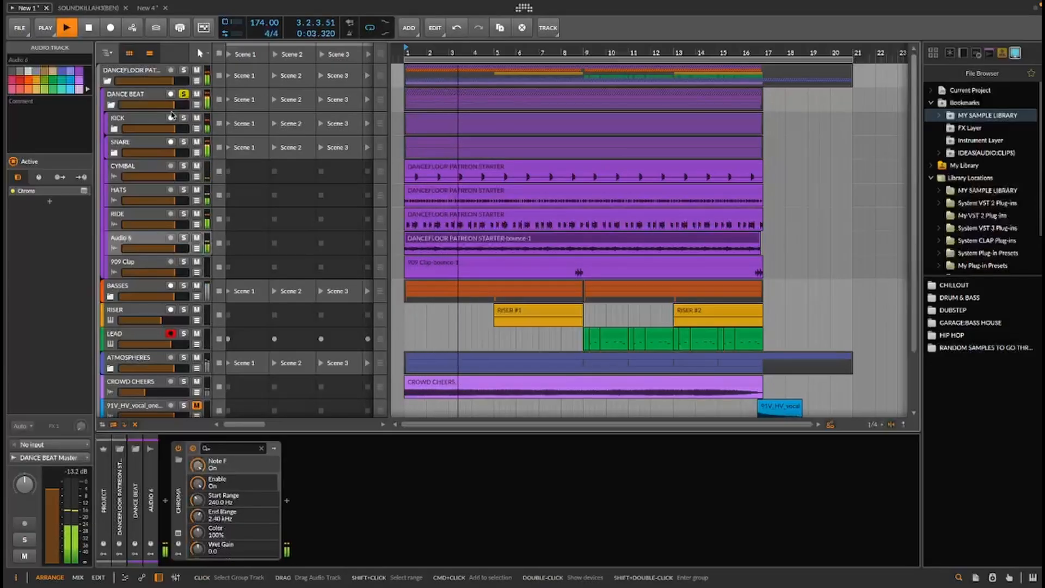
{"action": "key", "text": "space"}
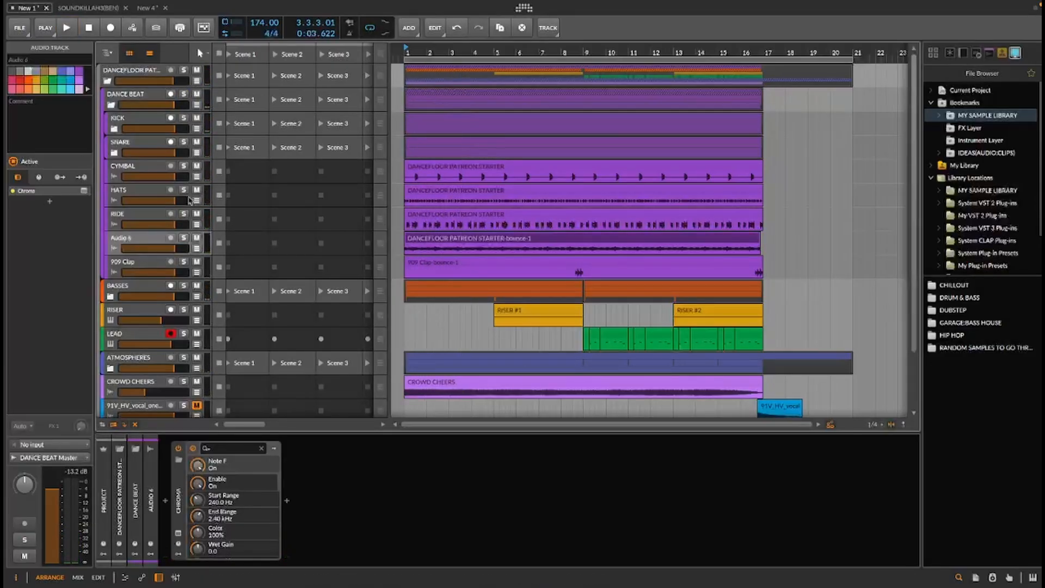
Solo the ATMOSPHERES and DANCE BEAT groups and audition them together with the processed ride reverb
{"action": "scroll", "coordinate": [190, 201], "scroll_direction": "down", "scroll_amount": 3}
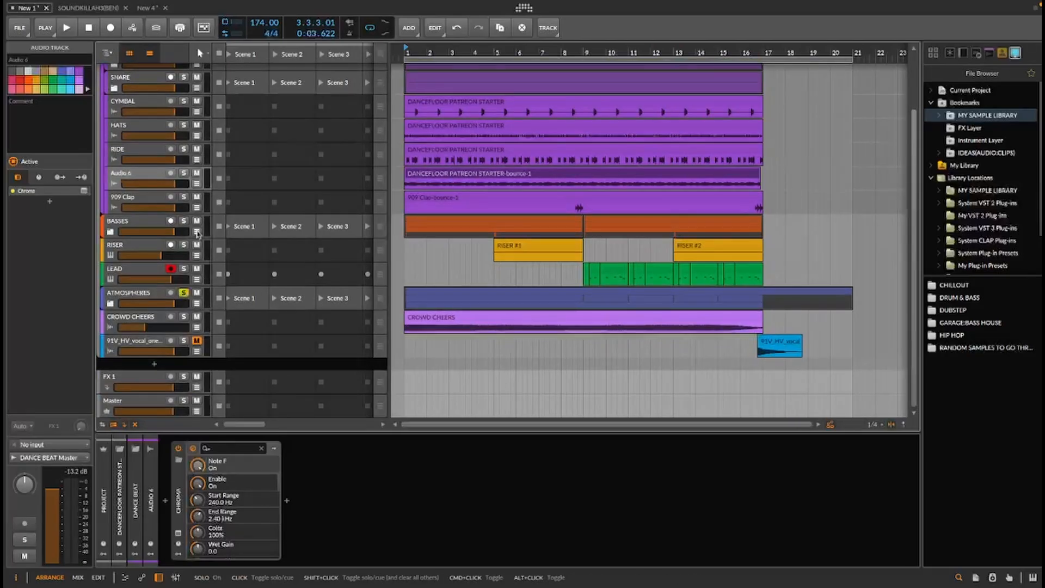
{"action": "scroll", "coordinate": [195, 252], "scroll_direction": "up", "scroll_amount": 3}
{"action": "left_click", "coordinate": [183, 94]}
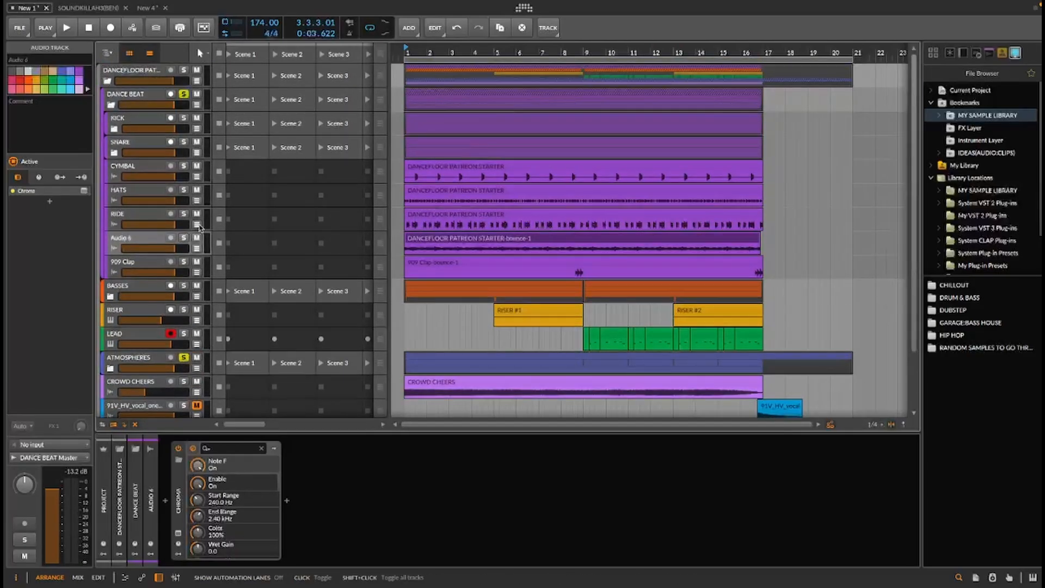
{"action": "key", "text": "space"}
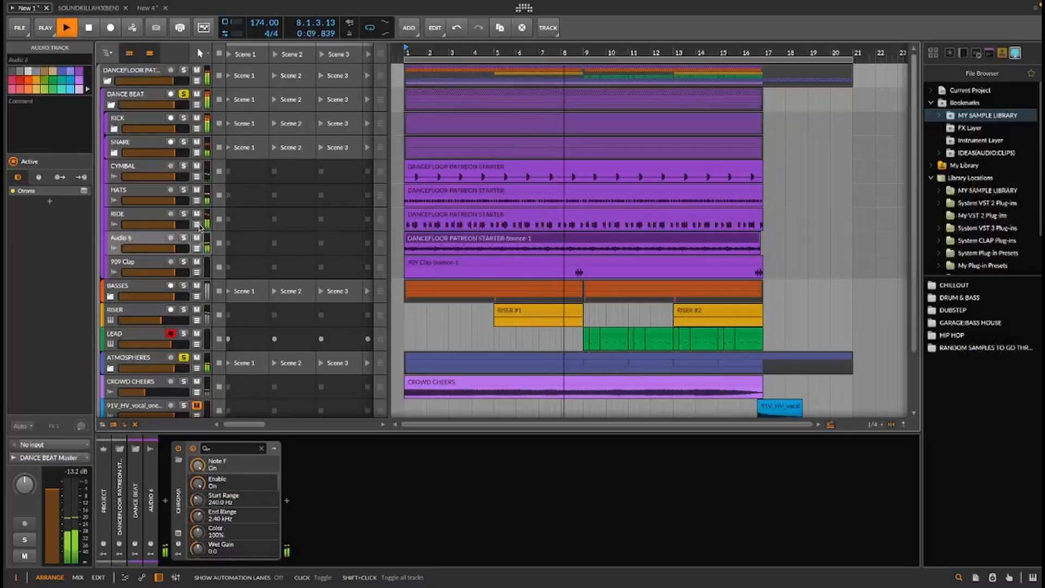
{"action": "key", "text": "space"}
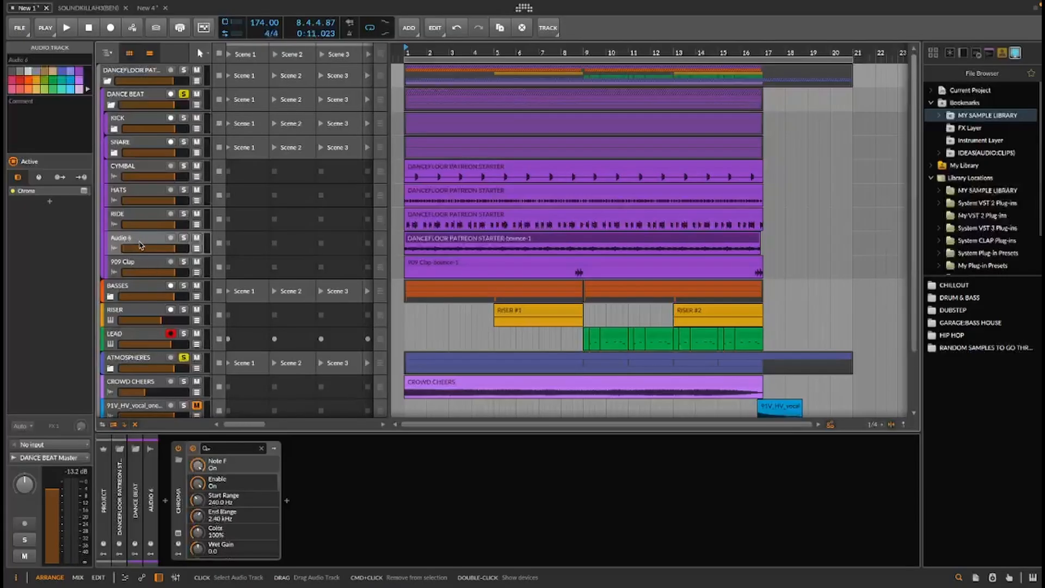
Delete the Audio 6 track and unsolo the DANCE BEAT and ATMOSPHERES groups
{"action": "key", "text": "Delete"}
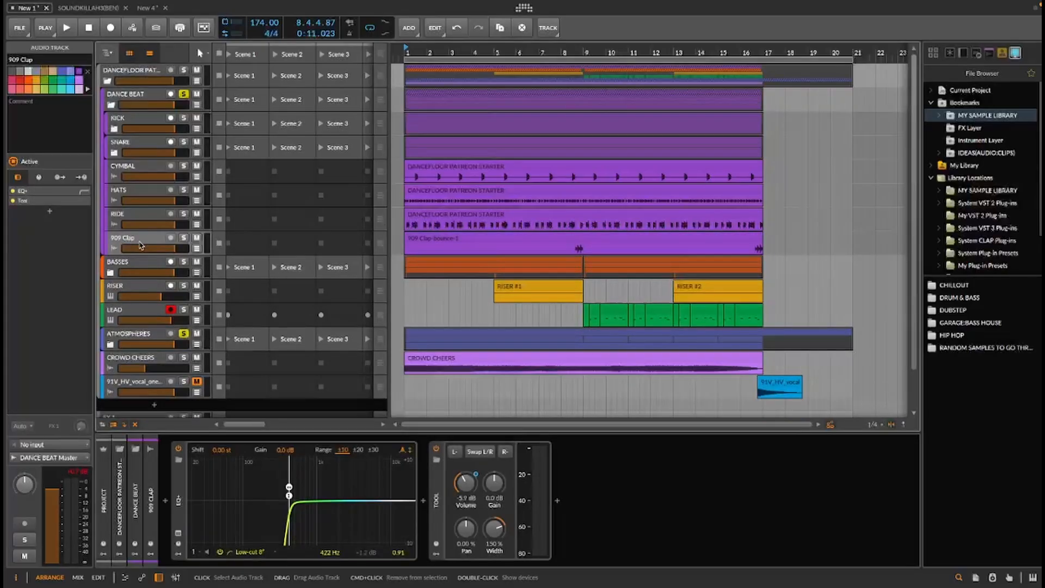
{"action": "left_click", "coordinate": [184, 95]}
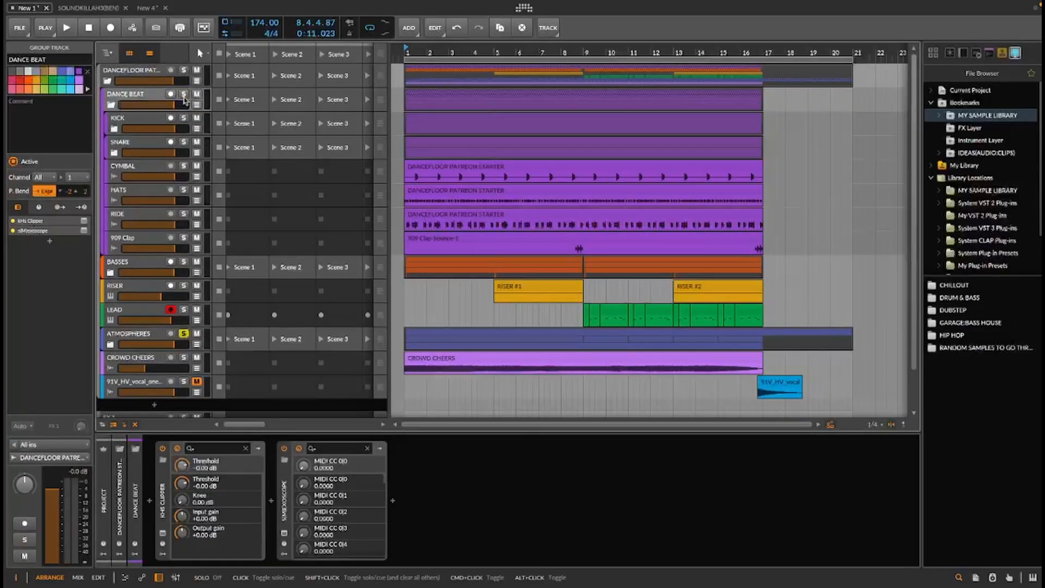
{"action": "left_click", "coordinate": [184, 333]}
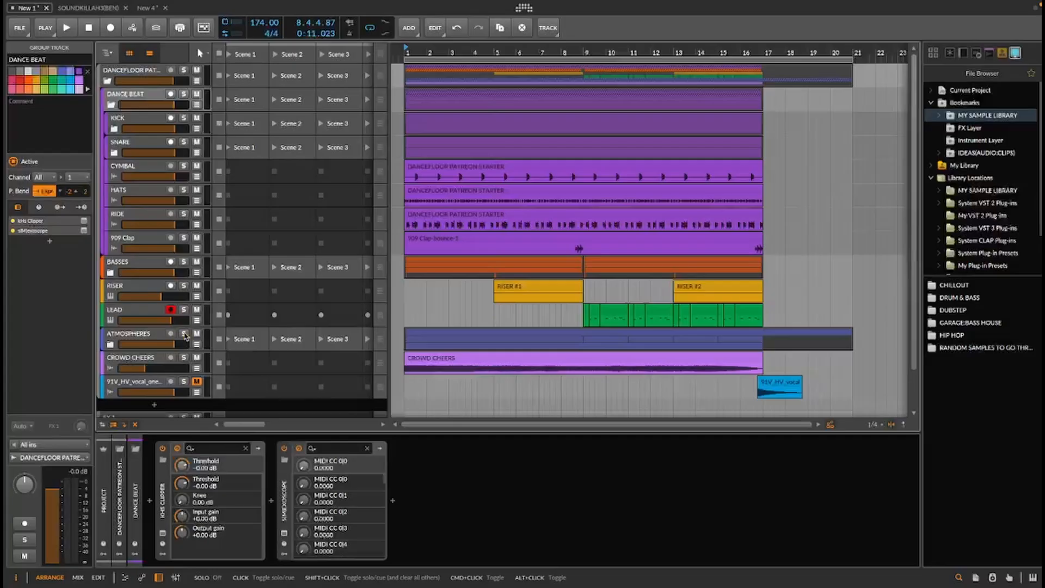
Expand the BASSES group, solo it together with DANCE BEAT, and audition the basses with the drums
{"action": "left_click", "coordinate": [134, 260]}
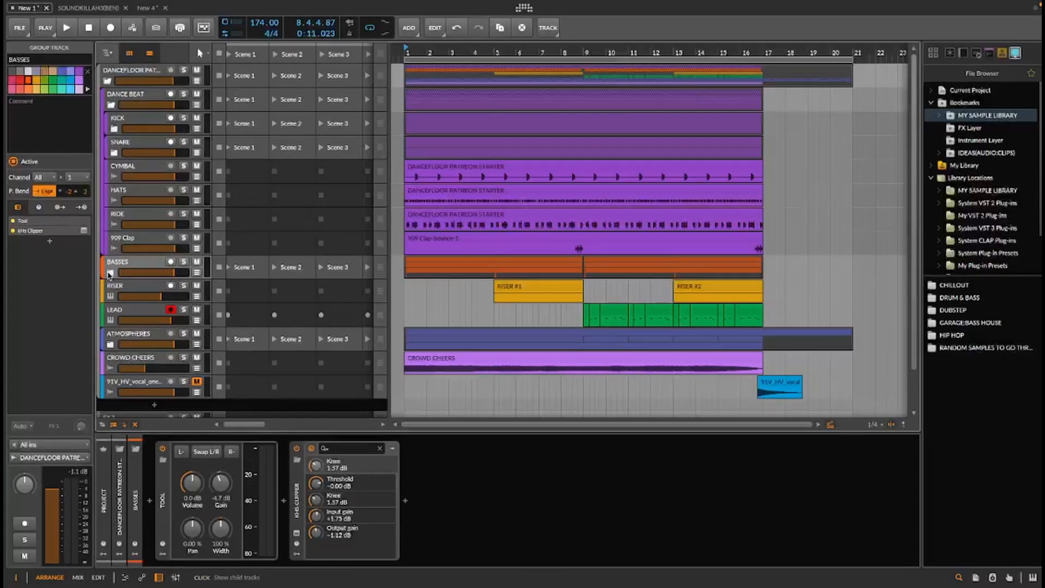
{"action": "left_click", "coordinate": [110, 272]}
{"action": "left_click", "coordinate": [184, 261]}
{"action": "left_click", "coordinate": [184, 94]}
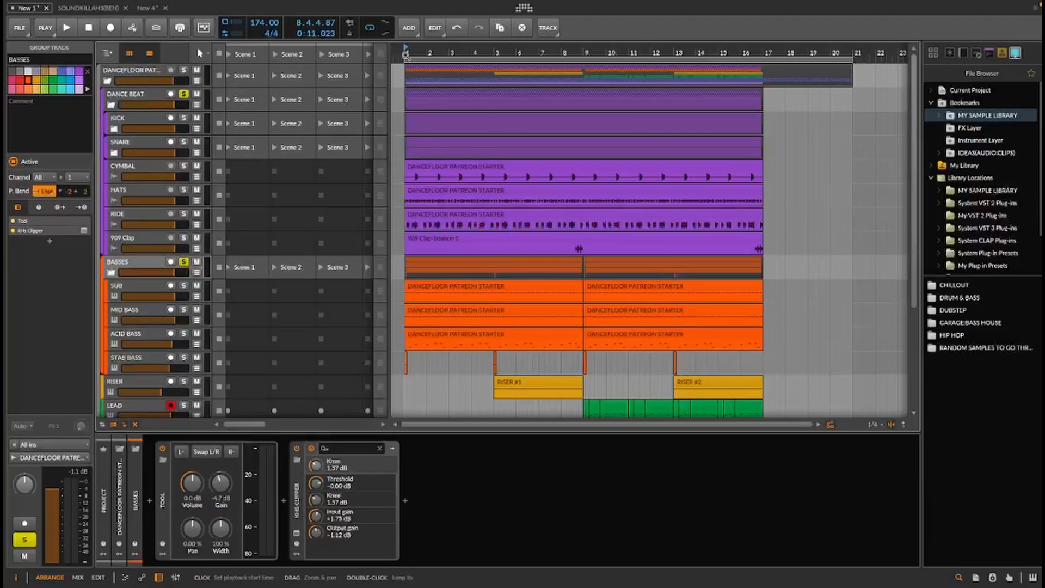
{"action": "key", "text": "space"}
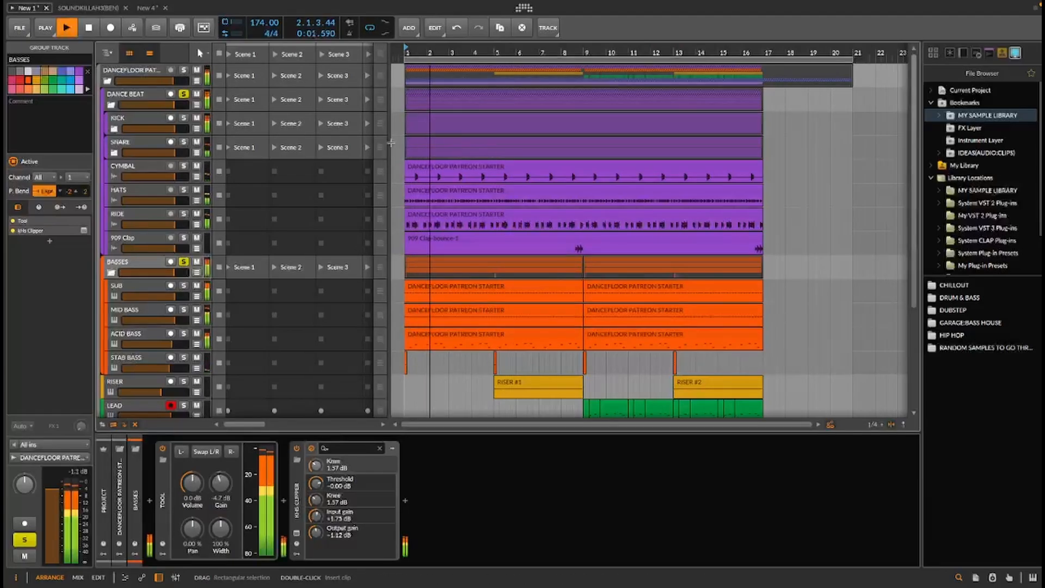
{"action": "scroll", "coordinate": [391, 142], "scroll_direction": "down", "scroll_amount": 3}
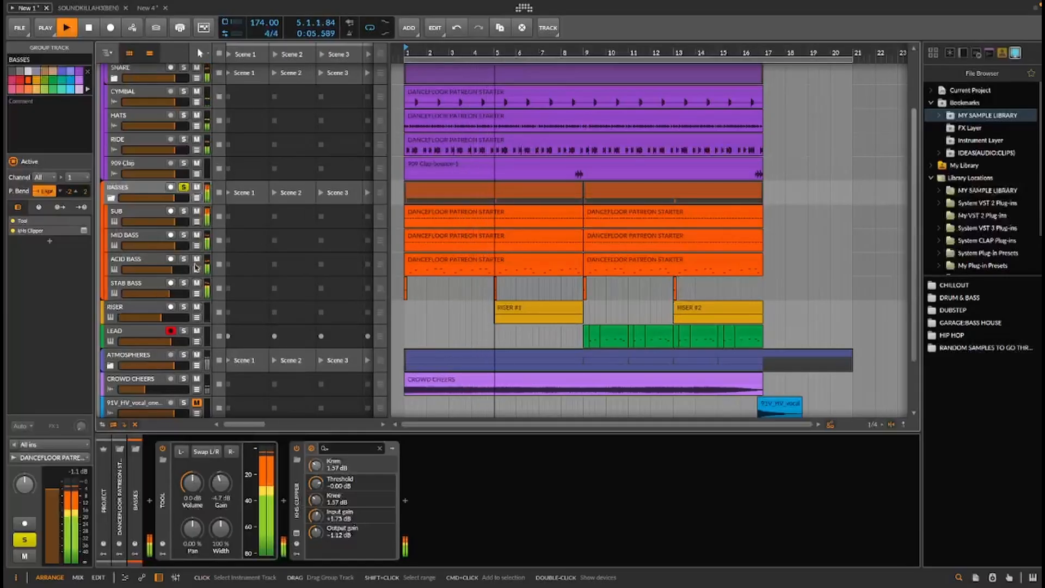
{"action": "key", "text": "space"}
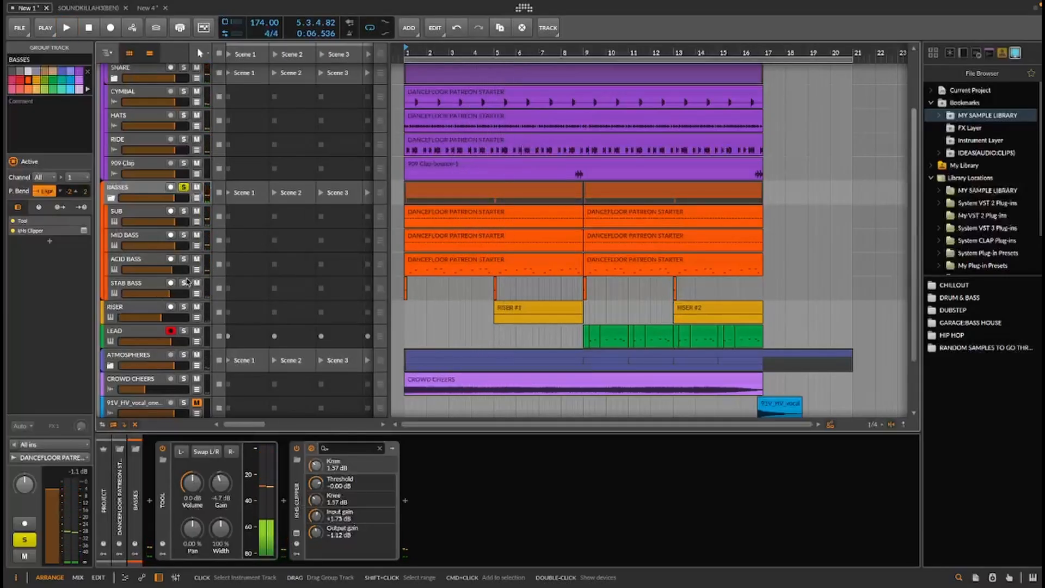
Solo and audition the STAB BASS track, and insert Temperance Lite after its Serum 2 synth
{"action": "key", "text": "space"}
{"action": "key", "text": "space"}
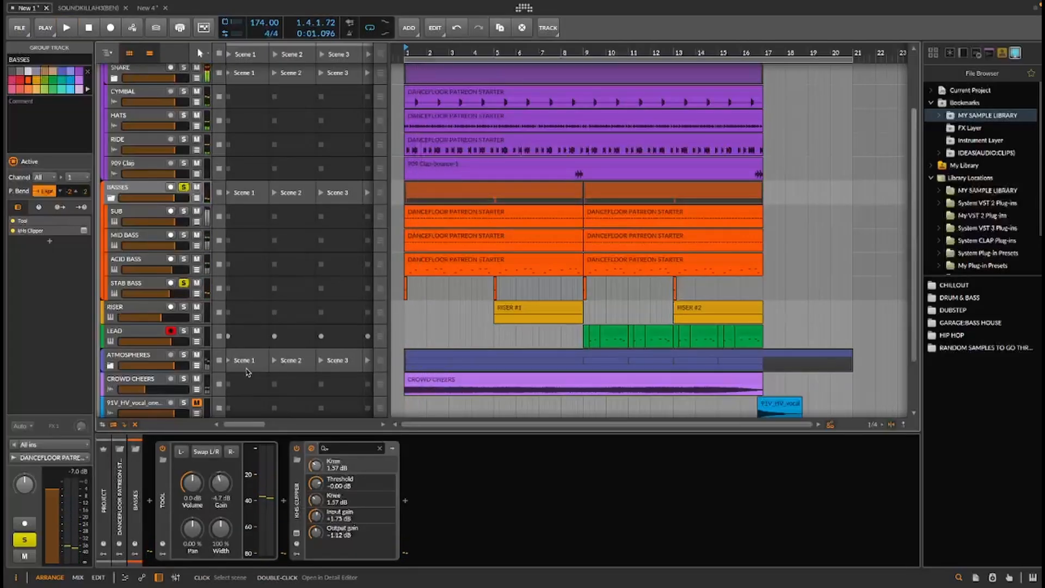
{"action": "left_click", "coordinate": [157, 291]}
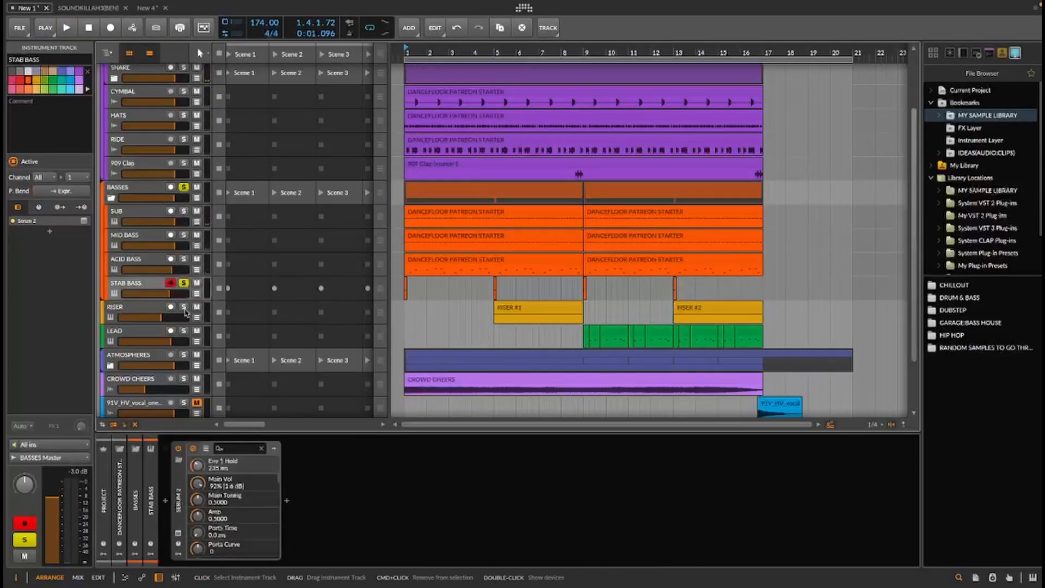
{"action": "left_click", "coordinate": [288, 502]}
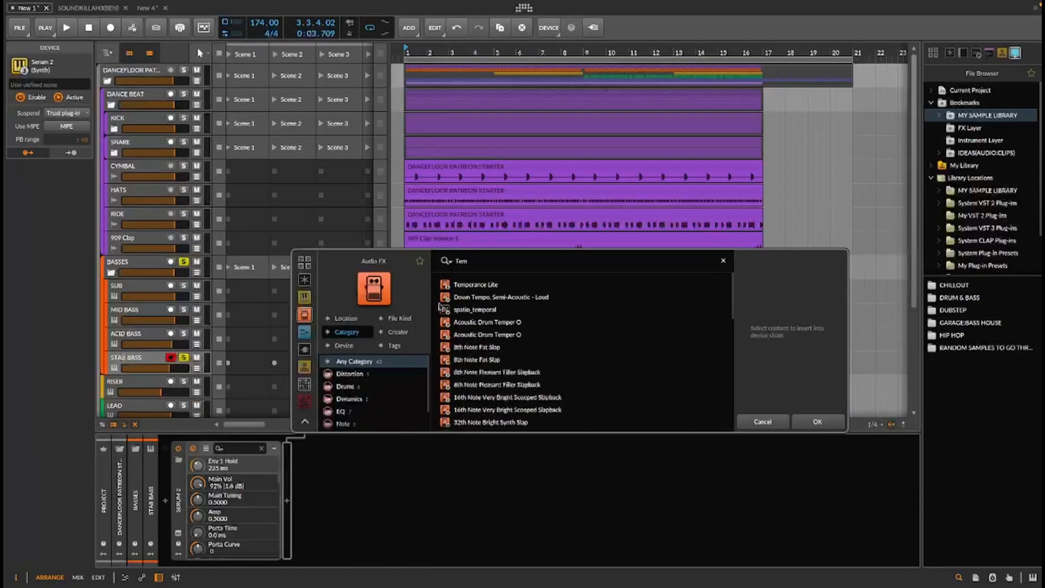
{"action": "left_click", "coordinate": [492, 284]}
{"action": "left_click", "coordinate": [813, 420]}
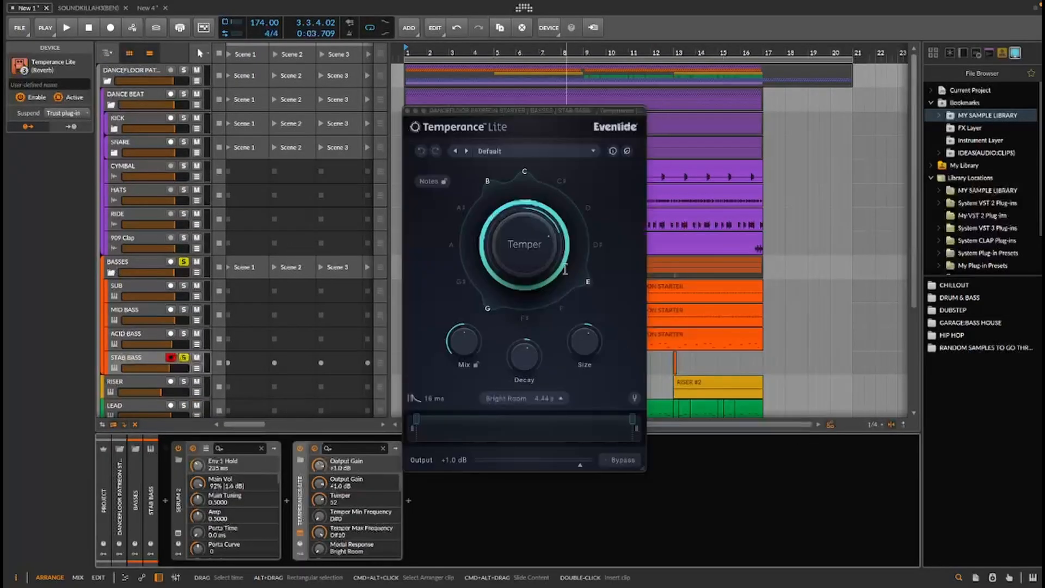
Load the Ghostly Callback preset, widen the reverb's frequency range down to about 162 Hz, and move its window off the stab clips
{"action": "left_click", "coordinate": [486, 152]}
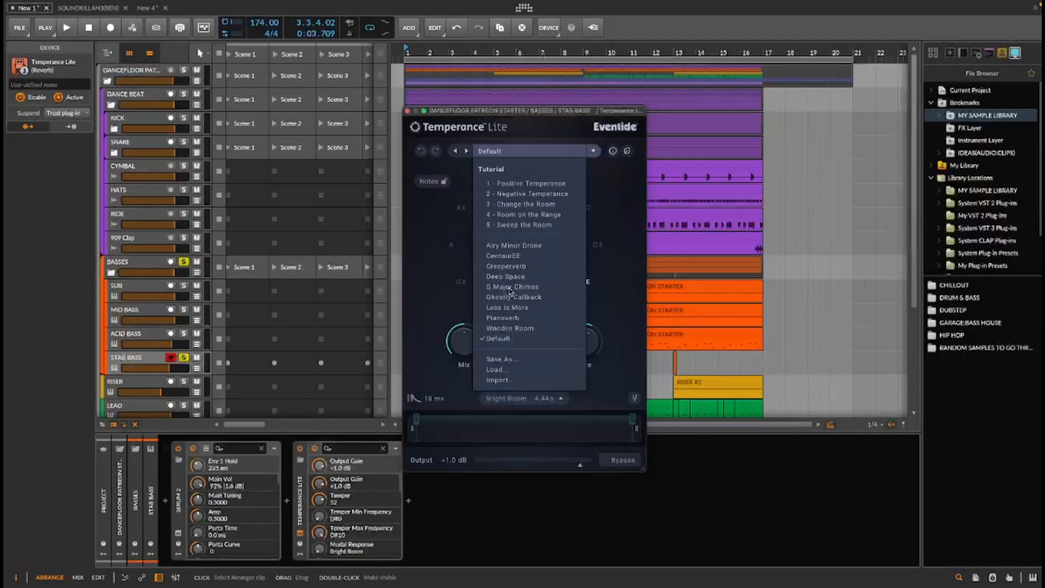
{"action": "left_click", "coordinate": [507, 297]}
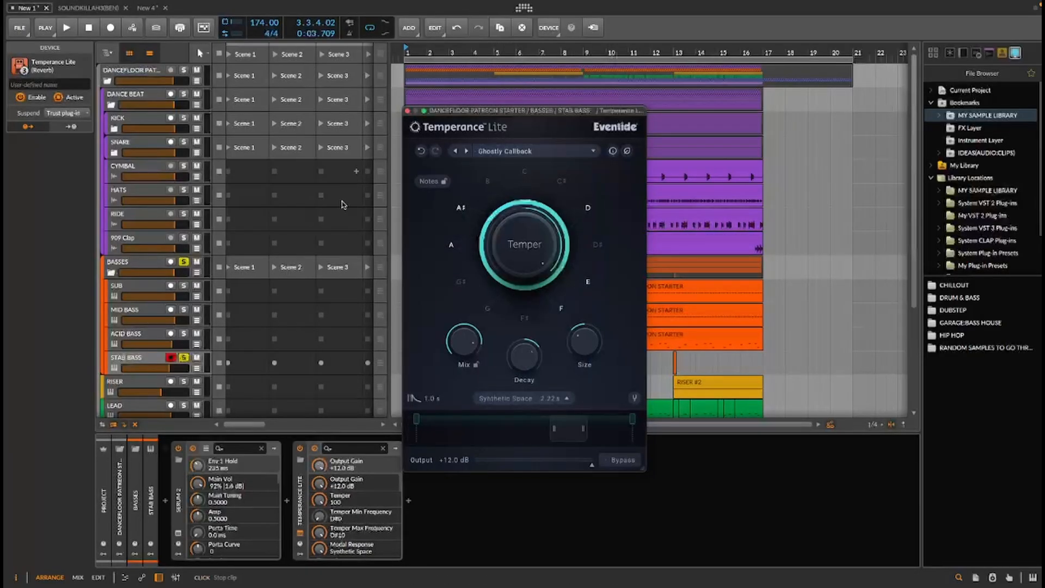
{"action": "left_click_drag", "start_coordinate": [555, 433], "coordinate": [475, 430]}
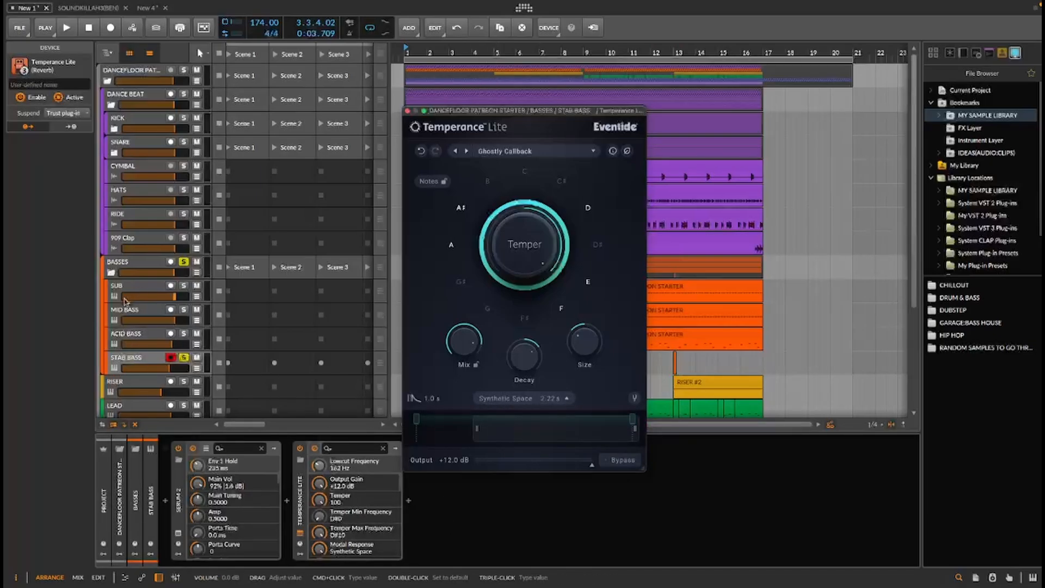
{"action": "left_click_drag", "start_coordinate": [501, 113], "coordinate": [671, 106]}
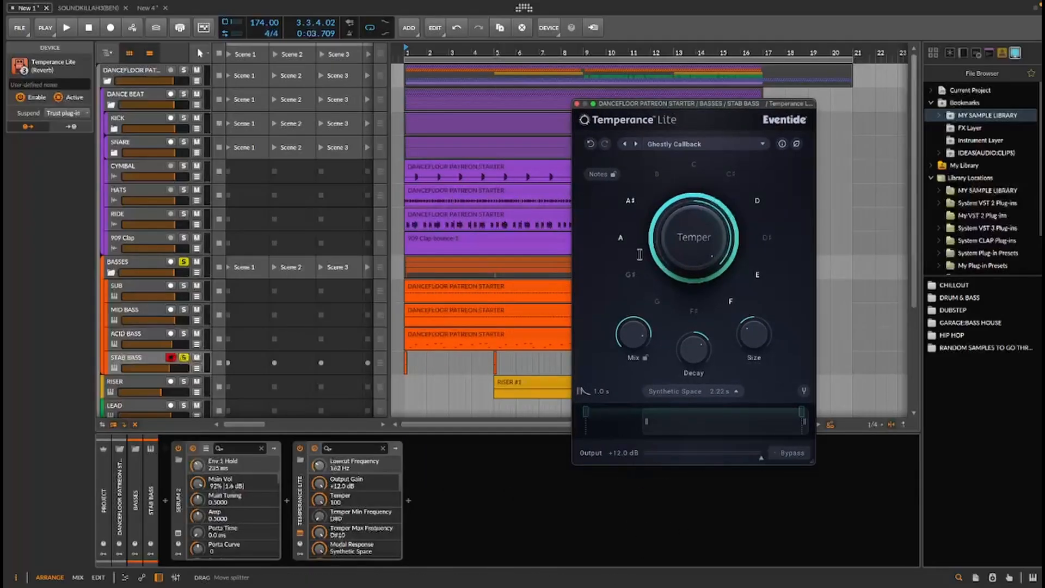
Compare the stab bass with the drums with Temperance Lite enabled and disabled, then leave the reverb enabled
{"action": "left_click_drag", "start_coordinate": [625, 103], "coordinate": [560, 117]}
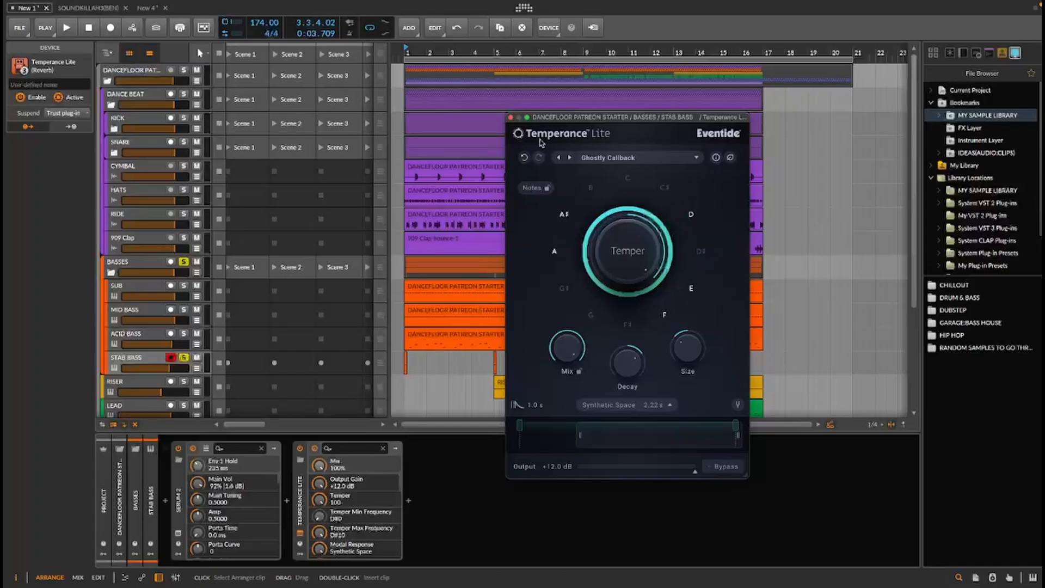
{"action": "key", "text": "space"}
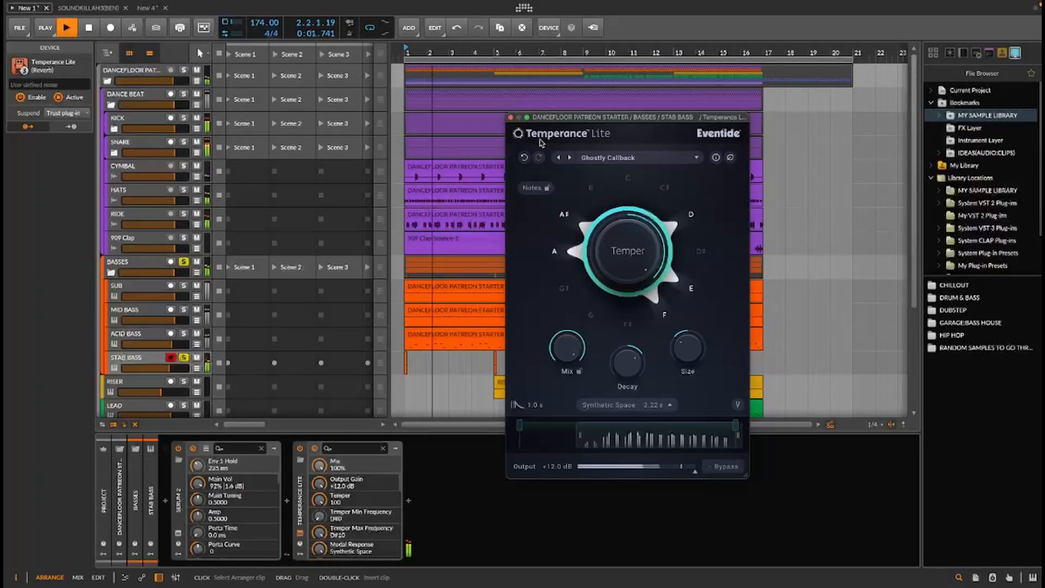
{"action": "key", "text": "space"}
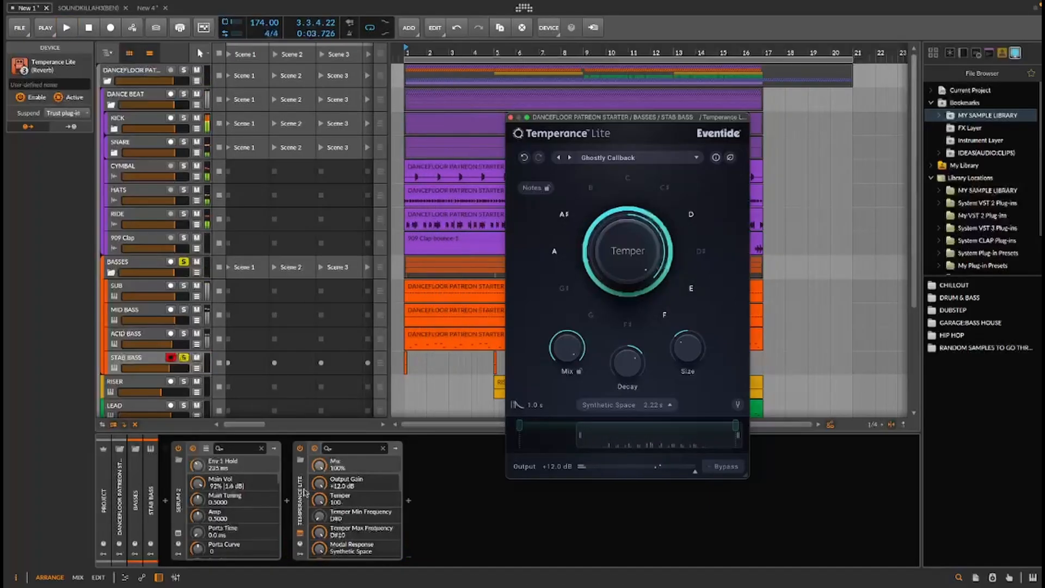
{"action": "left_click", "coordinate": [302, 448]}
{"action": "key", "text": "space"}
{"action": "key", "text": "space"}
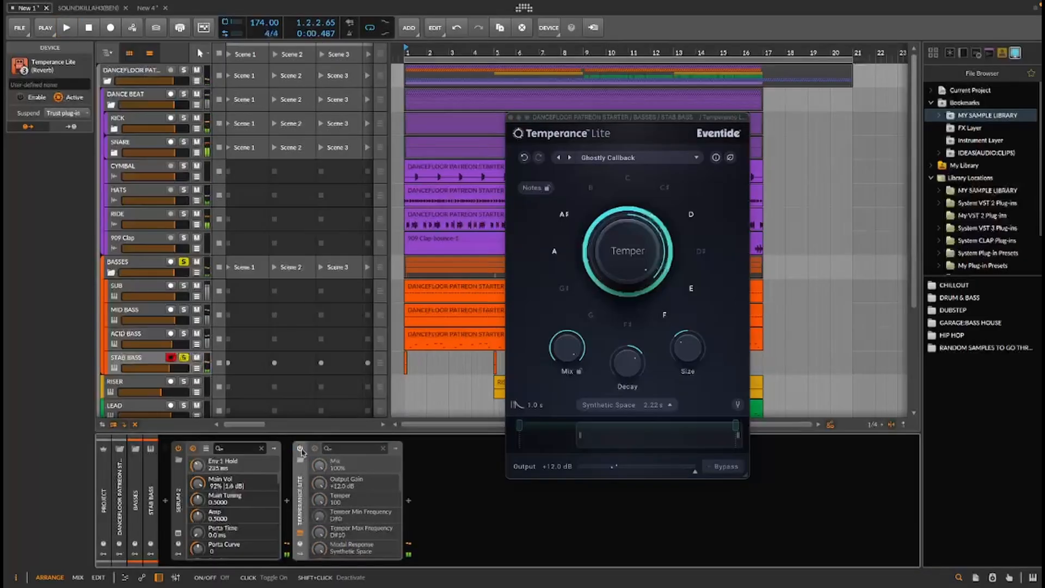
{"action": "left_click", "coordinate": [301, 450]}
{"action": "key", "text": "space"}
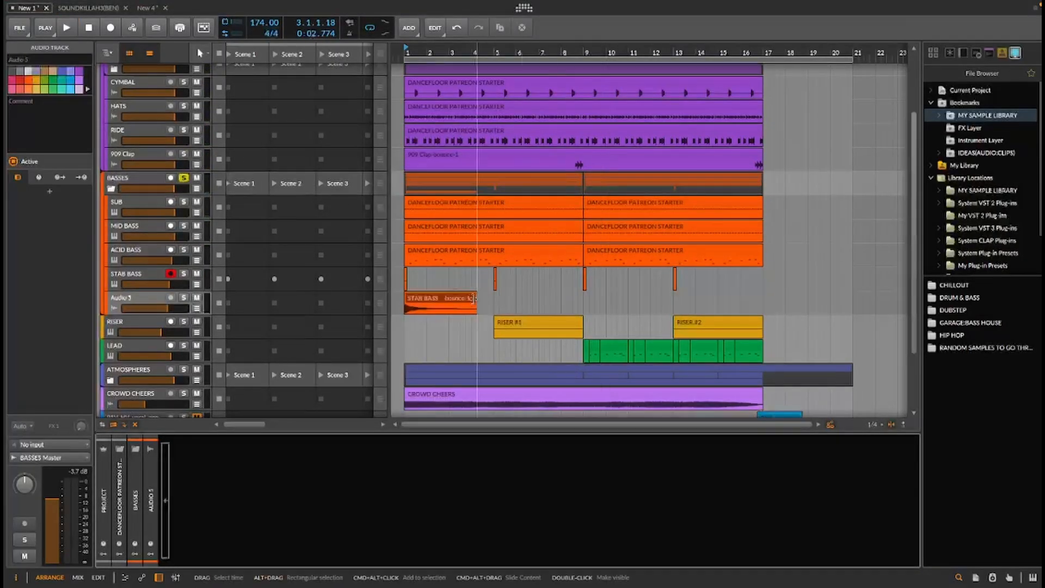
Move the track holding the bounced STAB BASS reverb audio out of BASSES and into the ATMOSPHERES group
{"action": "left_click", "coordinate": [430, 303]}
{"action": "left_click_drag", "start_coordinate": [136, 303], "coordinate": [141, 375]}
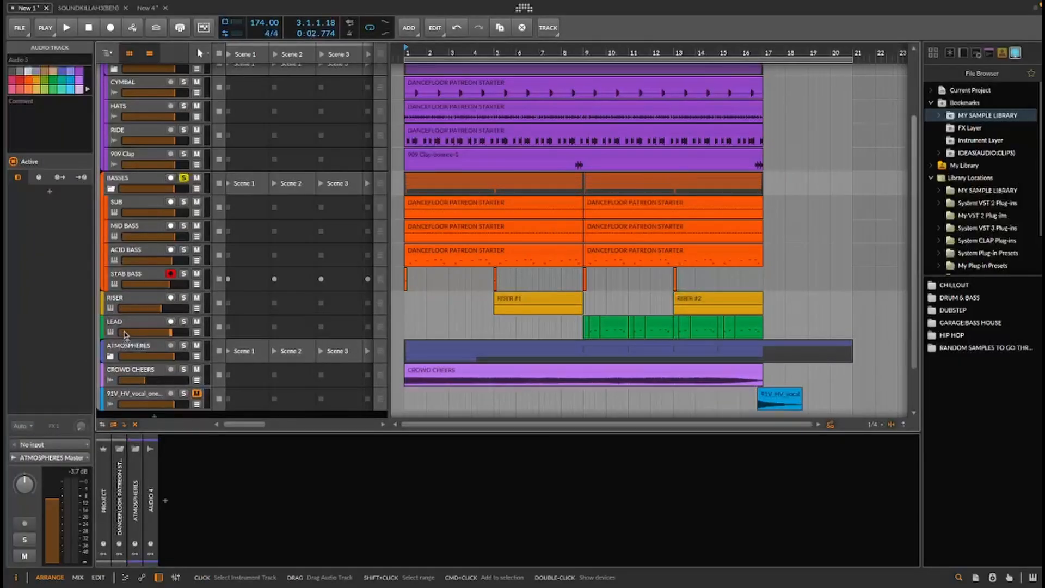
{"action": "left_click", "coordinate": [129, 349]}
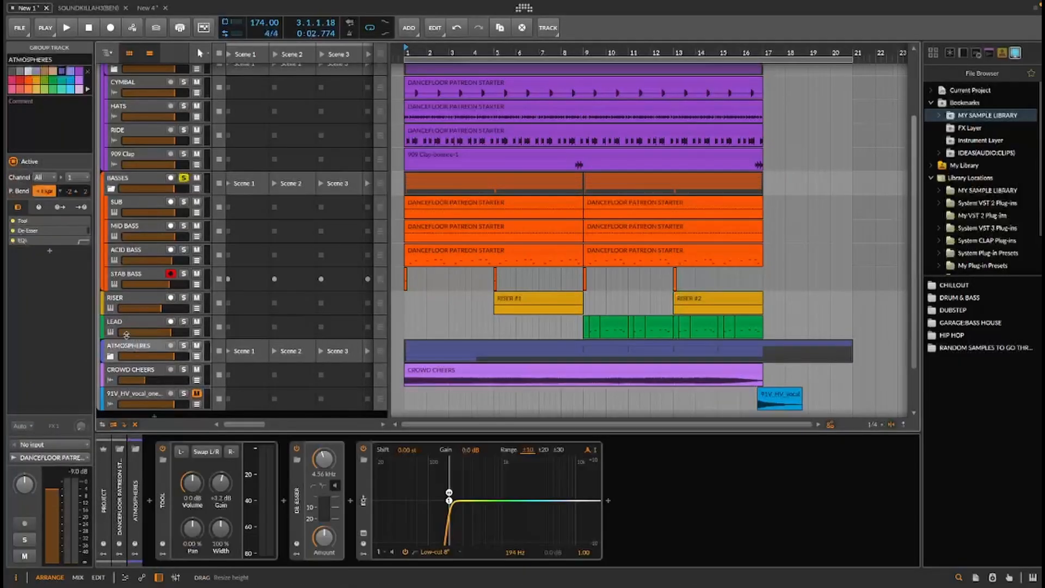
Unsolo and collapse the BASSES group, solo and expand the ATMOSPHERES group, and select its bounced stab track
{"action": "left_click", "coordinate": [184, 178]}
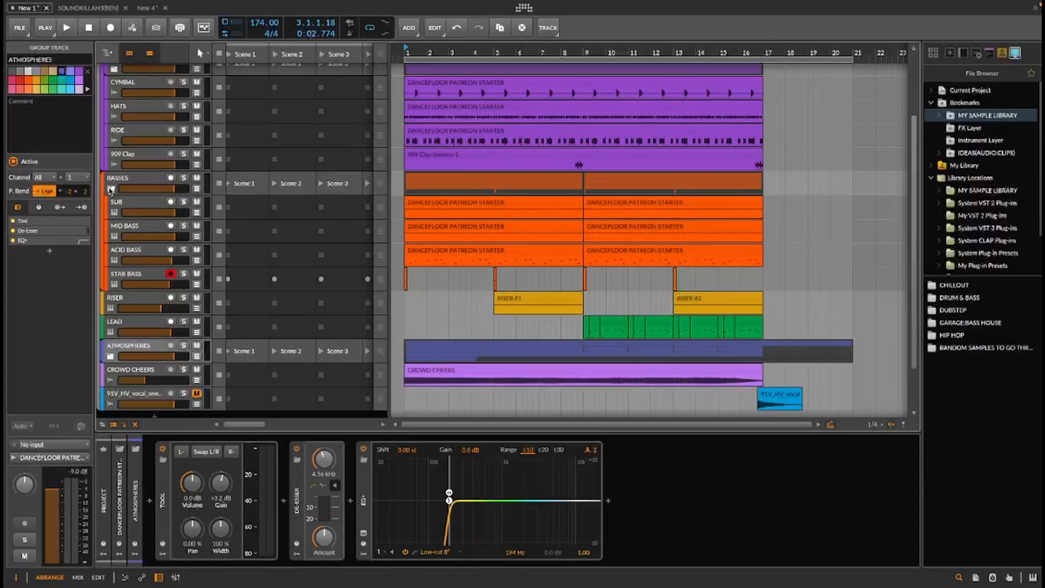
{"action": "left_click", "coordinate": [111, 189]}
{"action": "left_click", "coordinate": [184, 293]}
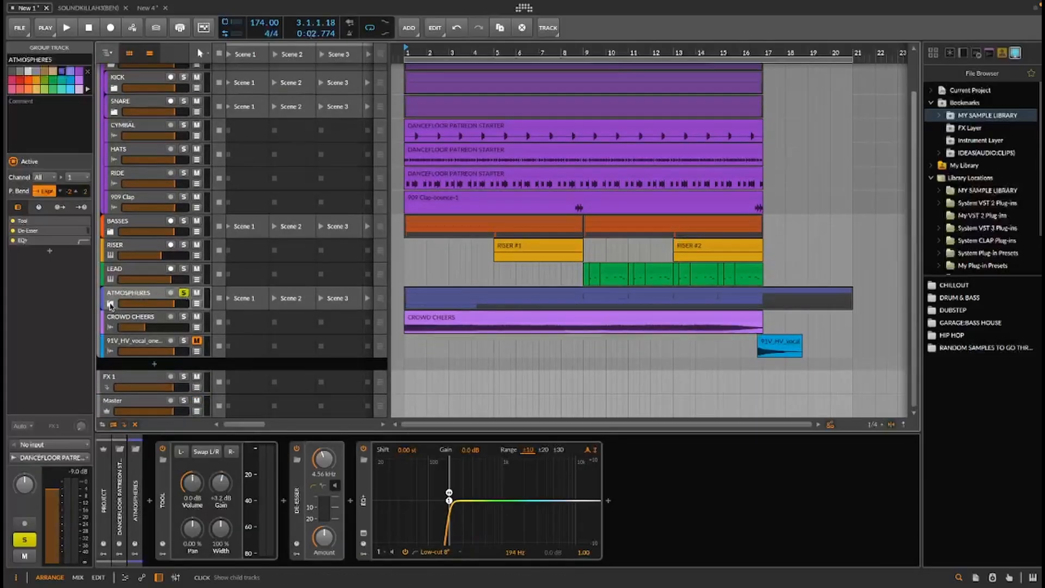
{"action": "left_click", "coordinate": [111, 304]}
{"action": "scroll", "coordinate": [113, 348], "scroll_direction": "down", "scroll_amount": 3}
{"action": "left_click", "coordinate": [160, 316]}
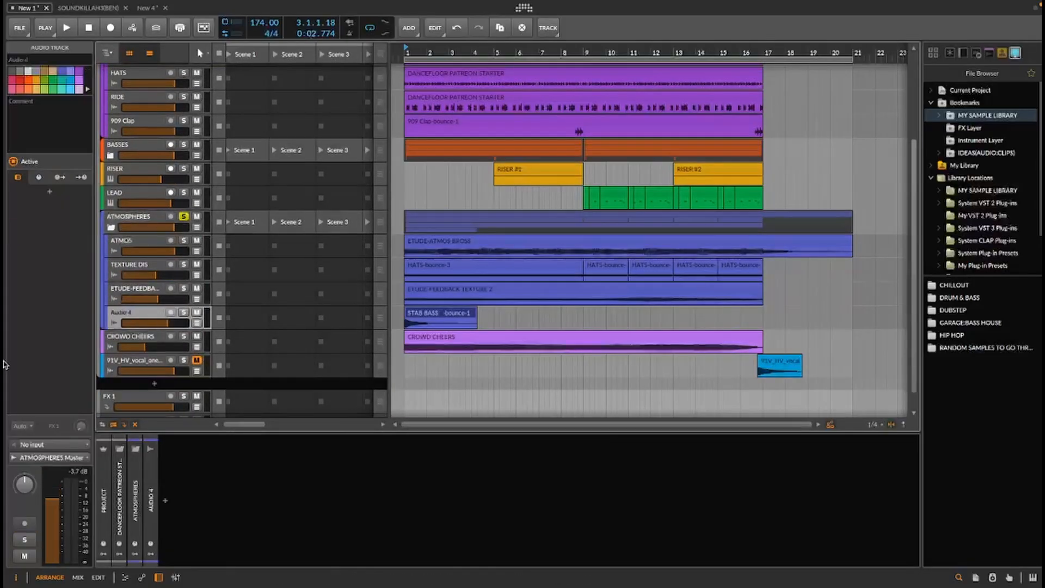
Lower the bounced stab track's volume to about -17.3 dB while auditioning it with the drums and atmospheres
{"action": "key", "text": "space"}
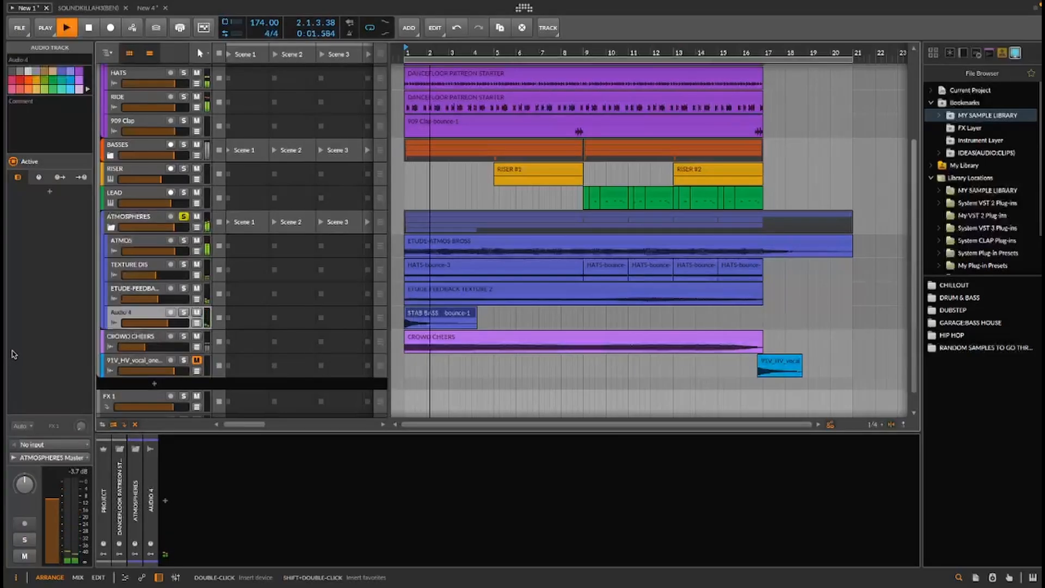
{"action": "left_click_drag", "start_coordinate": [169, 324], "coordinate": [158, 324]}
{"action": "left_click", "coordinate": [454, 315]}
{"action": "key", "text": "space"}
{"action": "key", "text": "space"}
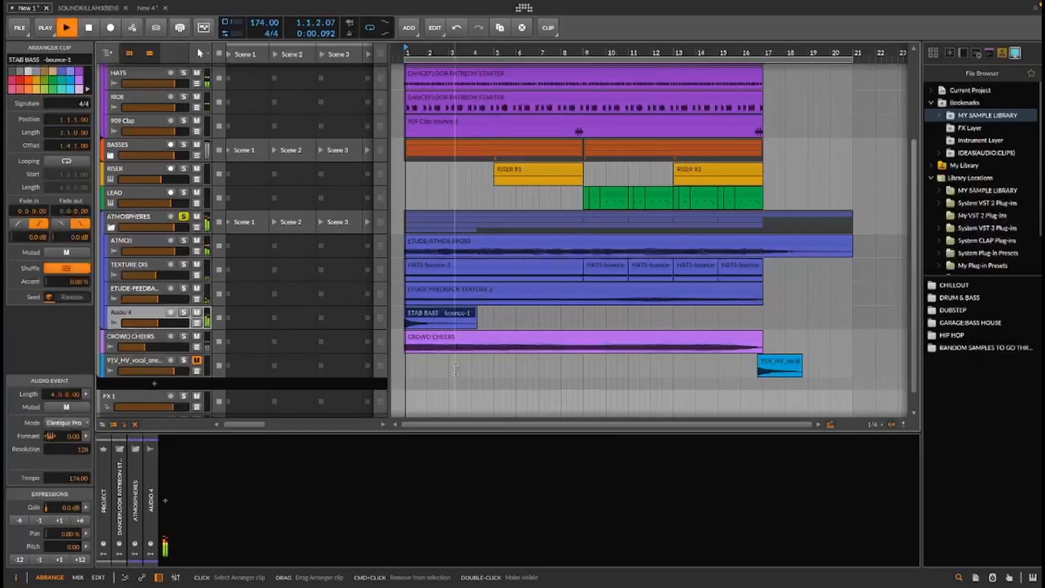
{"action": "left_click_drag", "start_coordinate": [158, 324], "coordinate": [156, 324]}
{"action": "key", "text": "space"}
{"action": "key", "text": "space"}
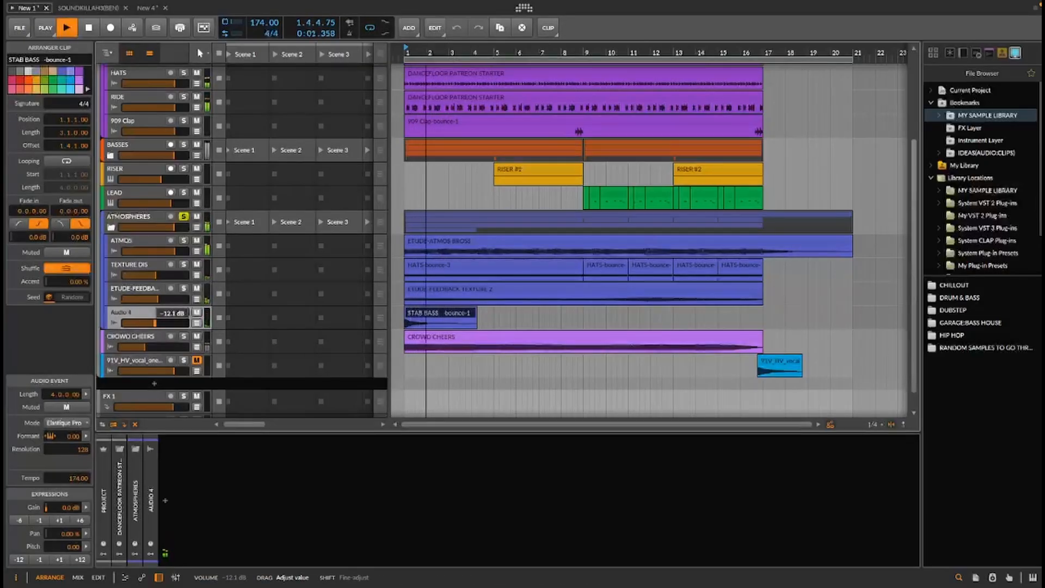
{"action": "key", "text": "space"}
Insert ValhallaFreqEcho on the bounced stab track, set its delay to about 661 ms, and audition the echo
{"action": "left_click", "coordinate": [165, 500]}
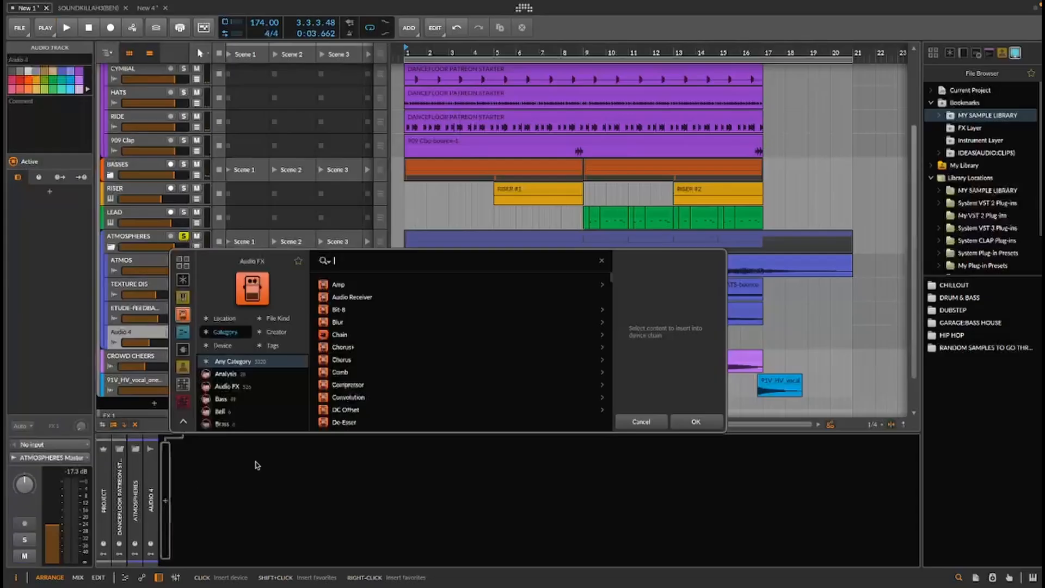
{"action": "type", "text": "va"}
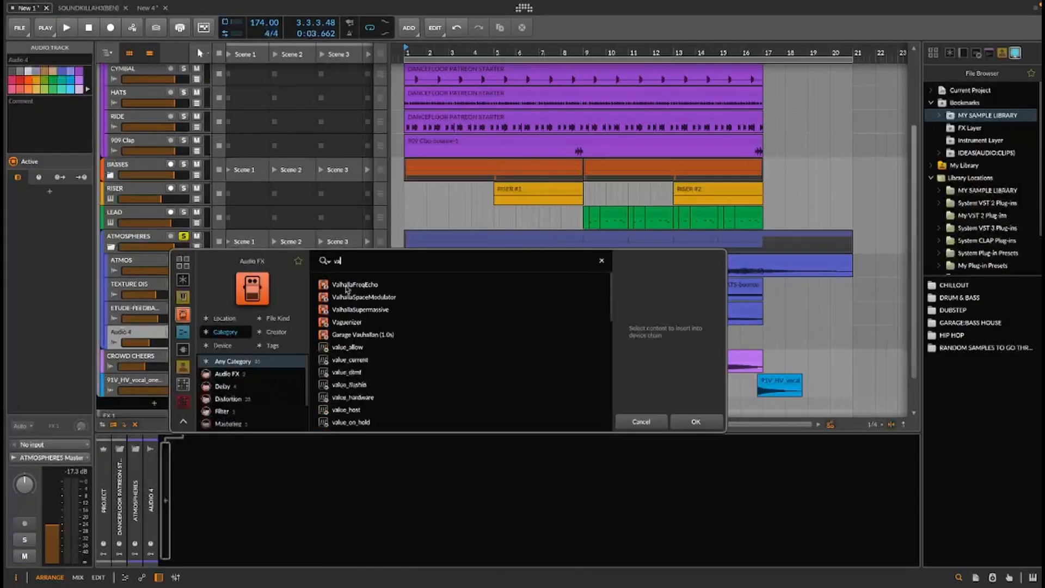
{"action": "left_click", "coordinate": [365, 286]}
{"action": "left_click", "coordinate": [697, 421]}
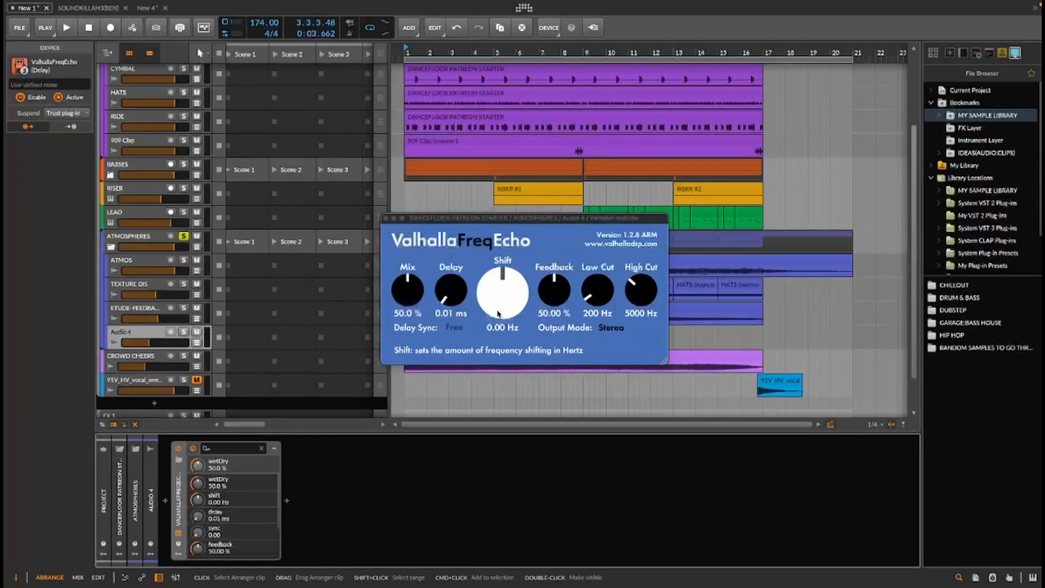
{"action": "left_click_drag", "start_coordinate": [451, 292], "coordinate": [463, 240]}
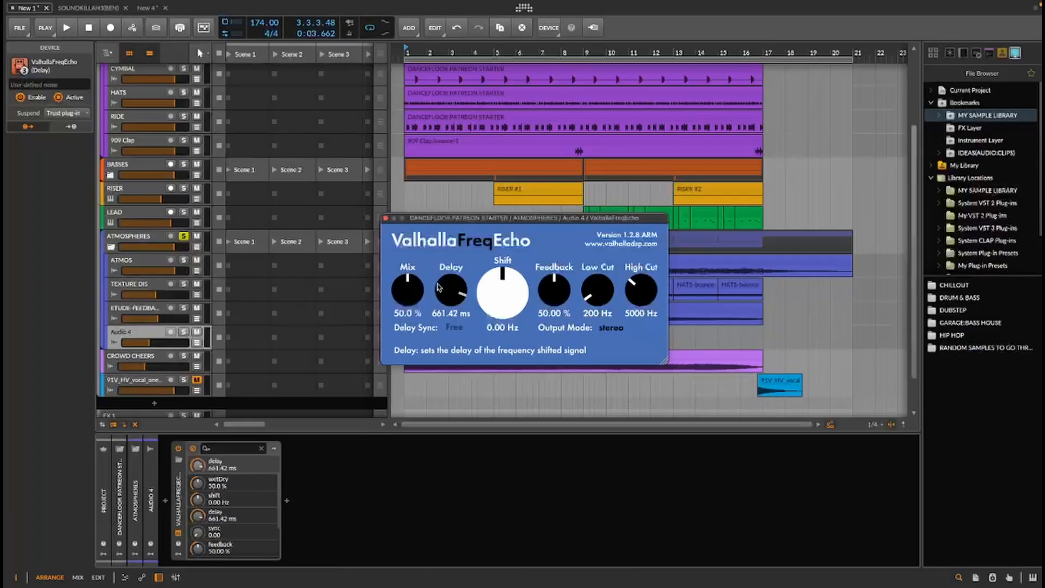
{"action": "key", "text": "space"}
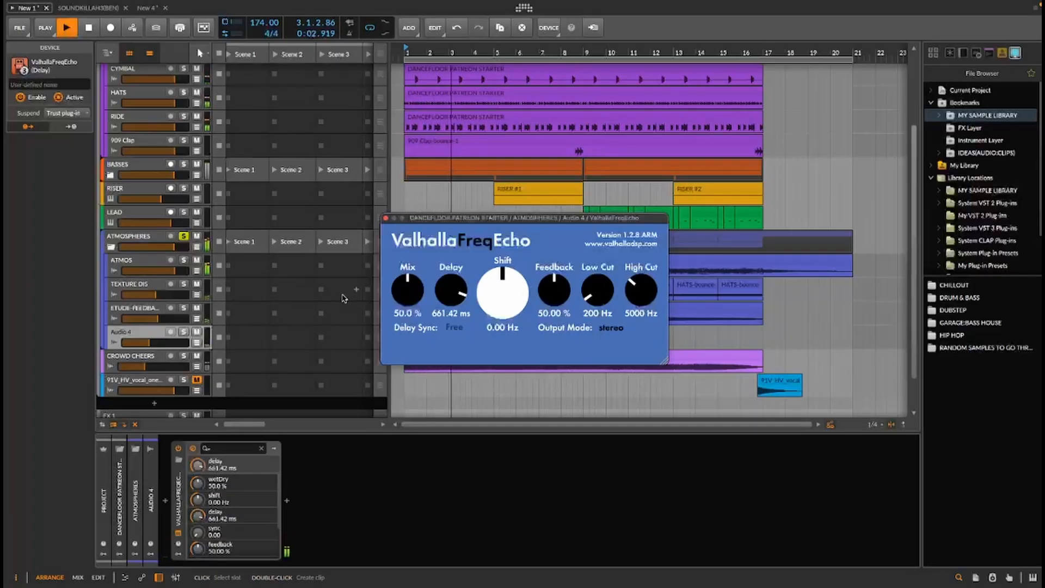
{"action": "left_click", "coordinate": [385, 218]}
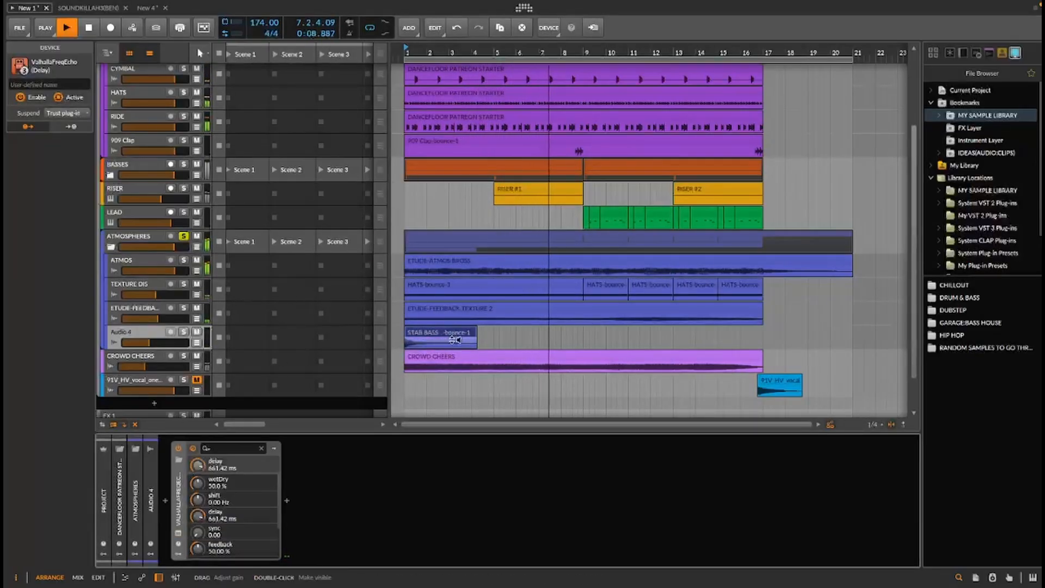
{"action": "key", "text": "space"}
Place a reversed, one-bar copy of the bounced stab clip with a fade-in at bar 8, and audition the arrangement
{"action": "left_click_drag", "start_coordinate": [429, 334], "coordinate": [562, 341]}
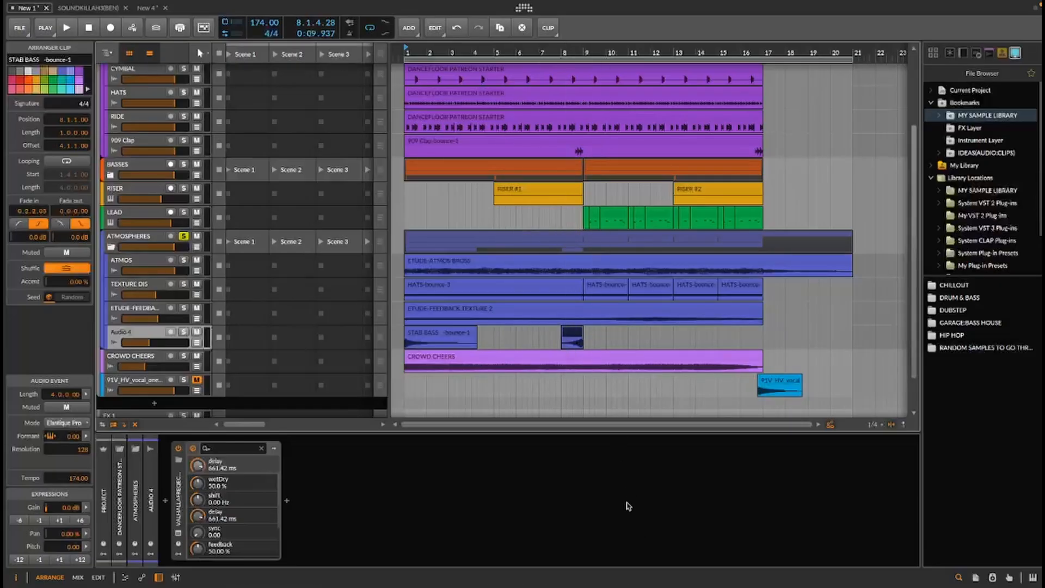
{"action": "key", "text": "space"}
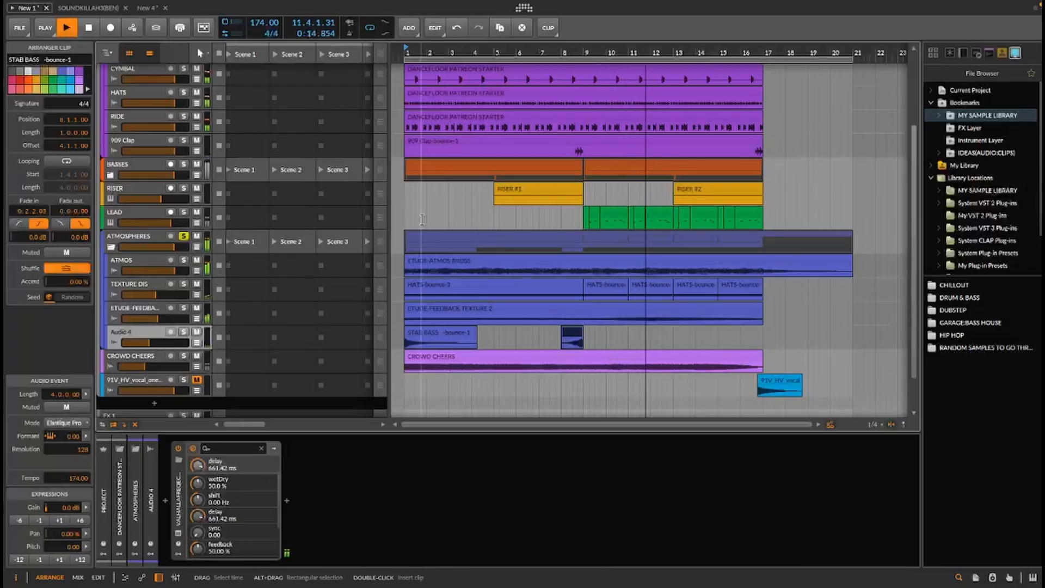
{"action": "key", "text": "space"}
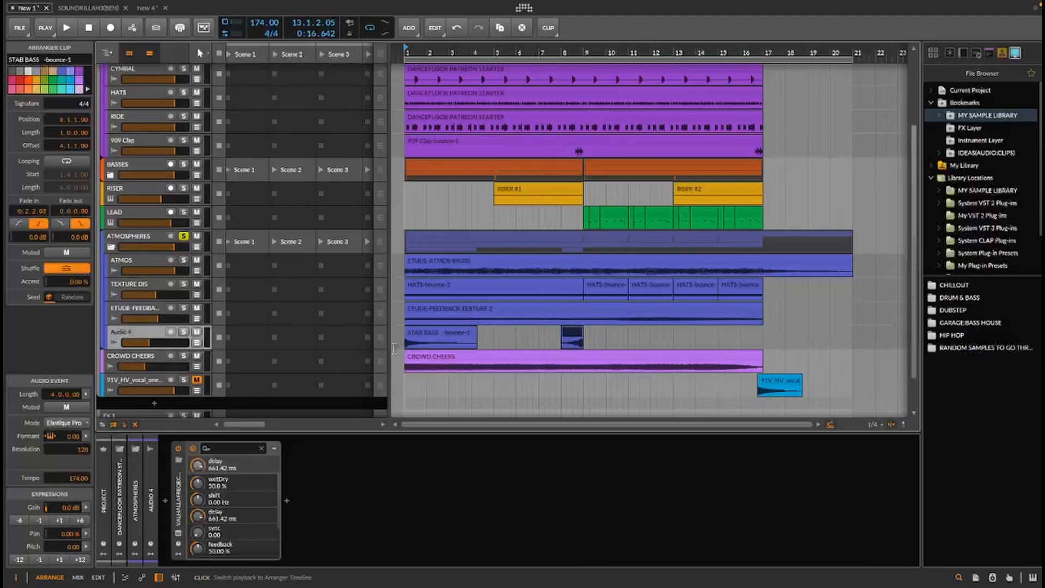
{"action": "scroll", "coordinate": [471, 224], "scroll_direction": "up", "scroll_amount": 2}
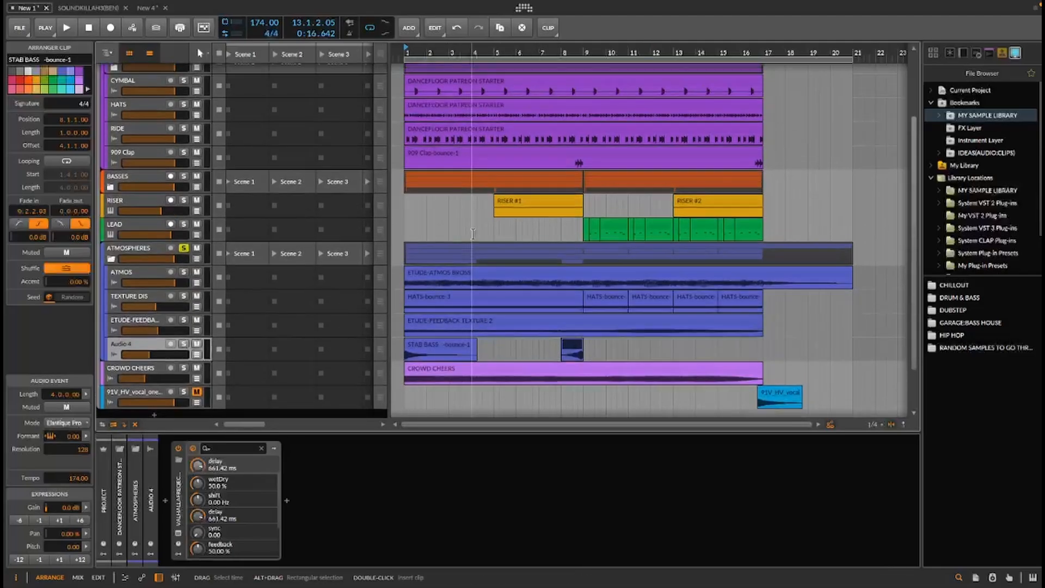
{"action": "scroll", "coordinate": [471, 223], "scroll_direction": "up", "scroll_amount": 1}
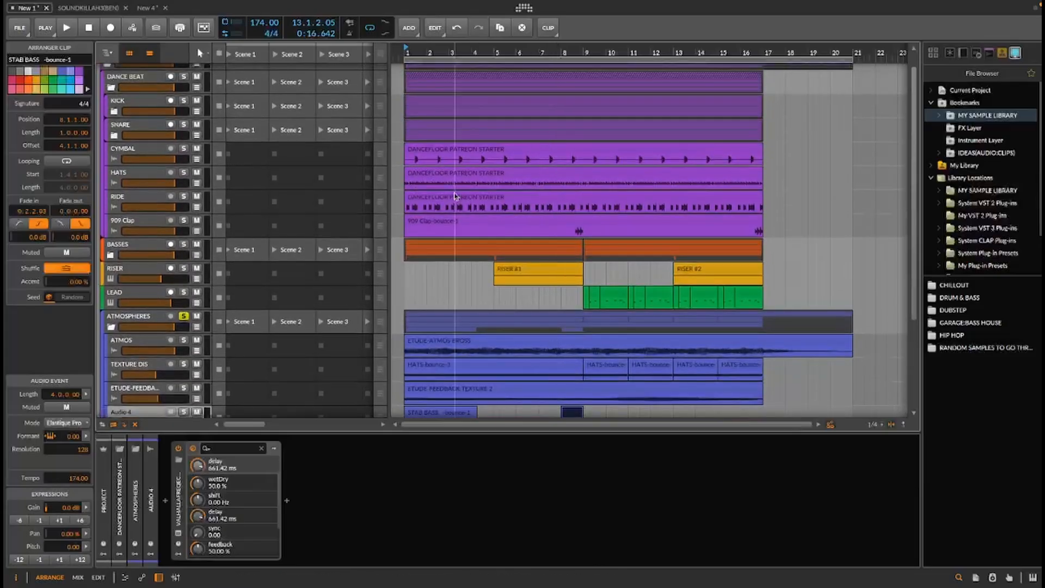
{"action": "scroll", "coordinate": [464, 249], "scroll_direction": "down", "scroll_amount": 4}
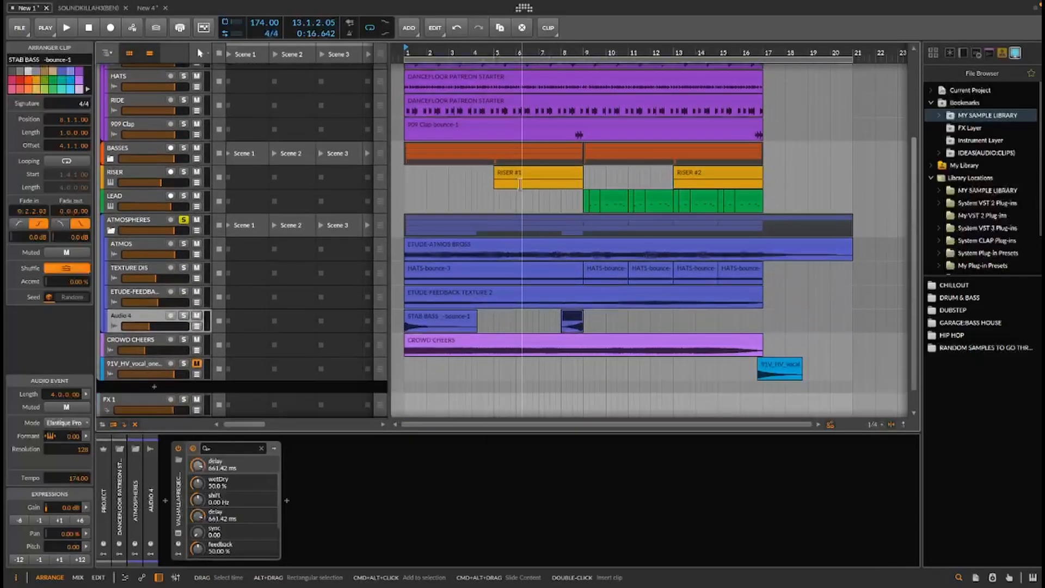